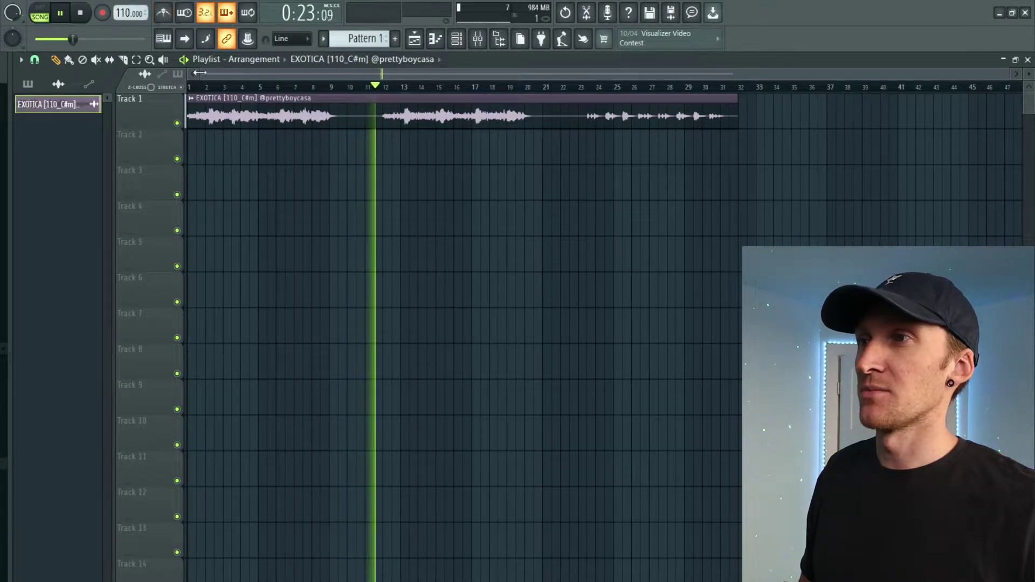
Audition the EXOTICA sample on Track 1 from its beginning, from around bar 12 and from around bar 24.
{"action": "left_click", "coordinate": [193, 89]}
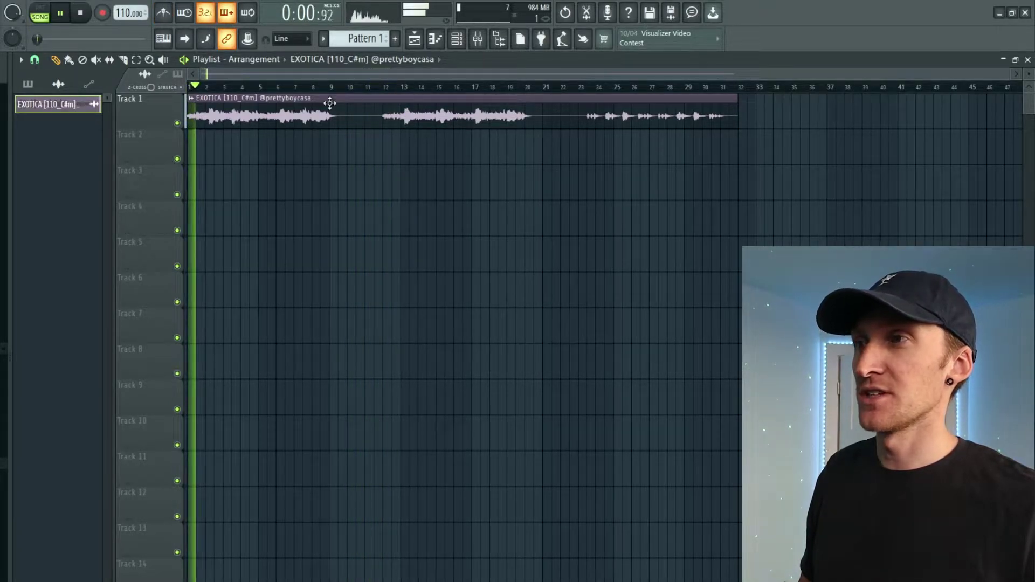
{"action": "left_click", "coordinate": [395, 90]}
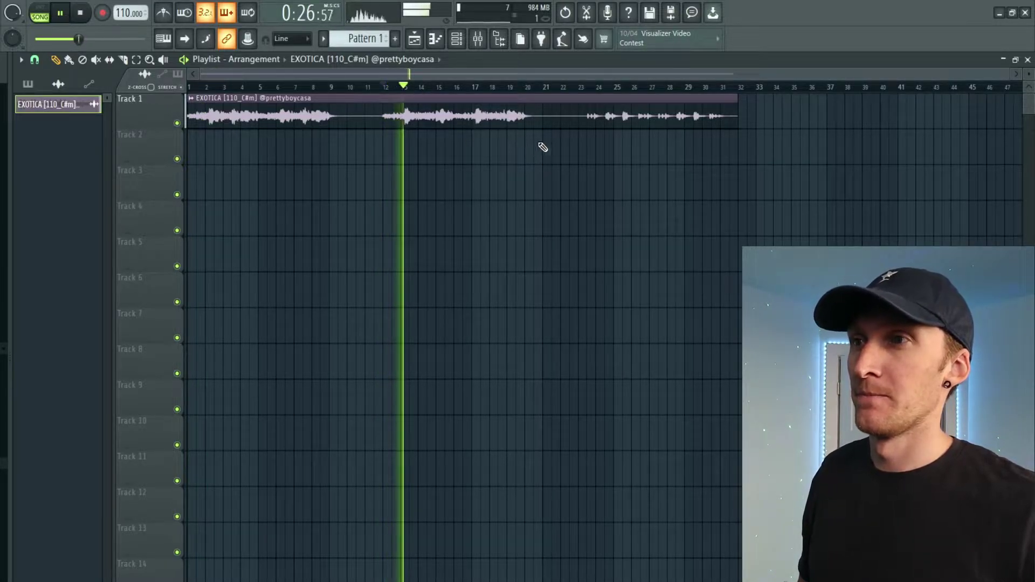
{"action": "left_click", "coordinate": [592, 87]}
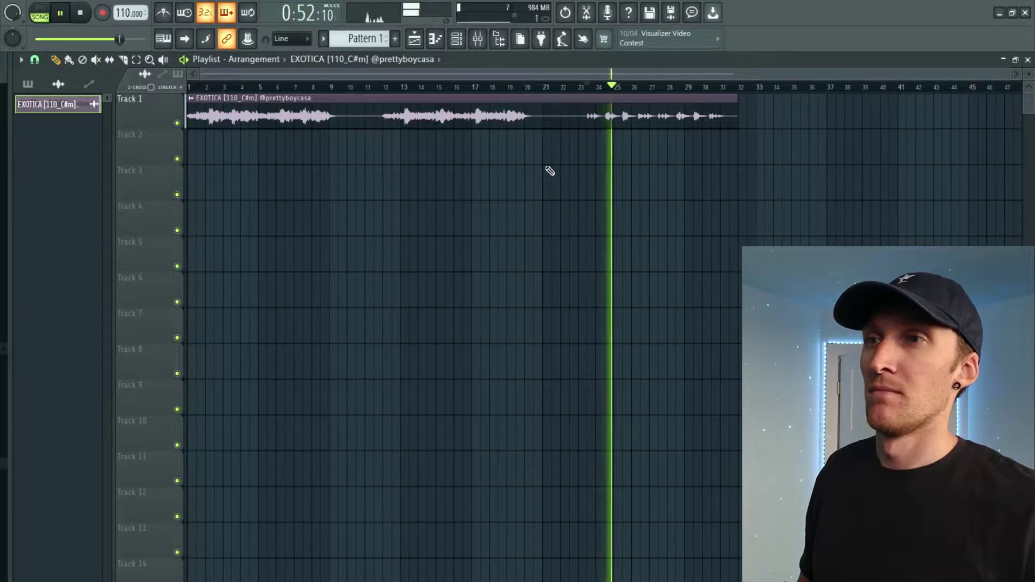
{"action": "key", "text": "space"}
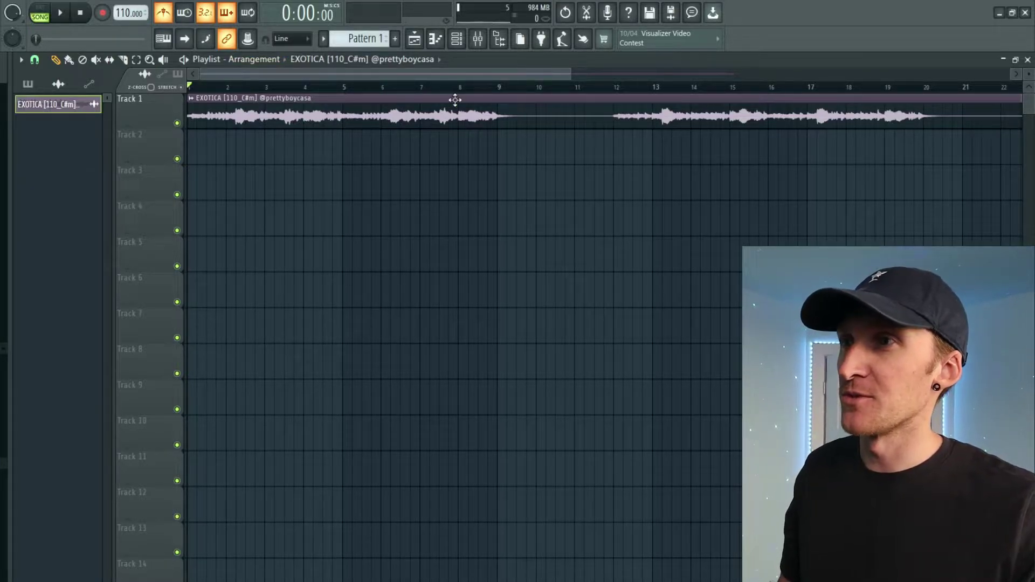
Play the EXOTICA clip on Track 1 and slice it at bar 9.
{"action": "key", "text": "space"}
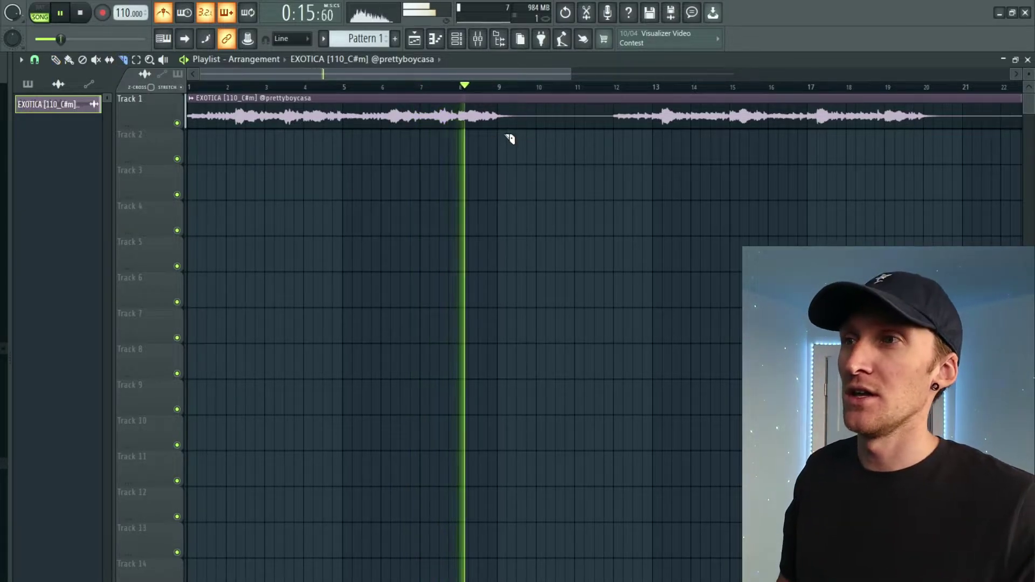
{"action": "left_click", "coordinate": [506, 104]}
{"action": "key", "text": "space"}
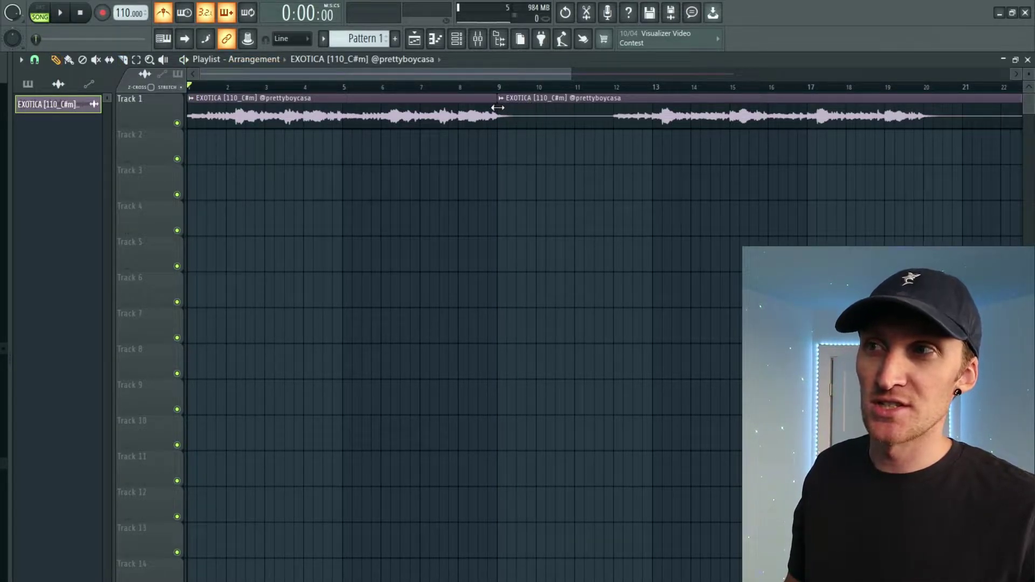
Trim the start of the second EXOTICA clip to just after bar 11, leaving a gap after the first clip.
{"action": "left_click_drag", "start_coordinate": [498, 107], "coordinate": [657, 105]}
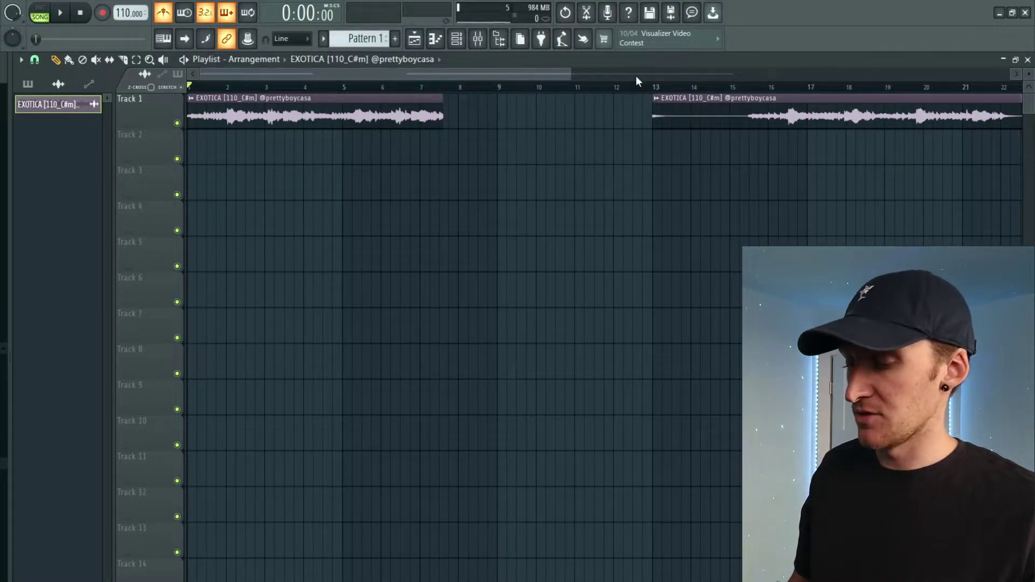
{"action": "key", "text": "ctrl+z"}
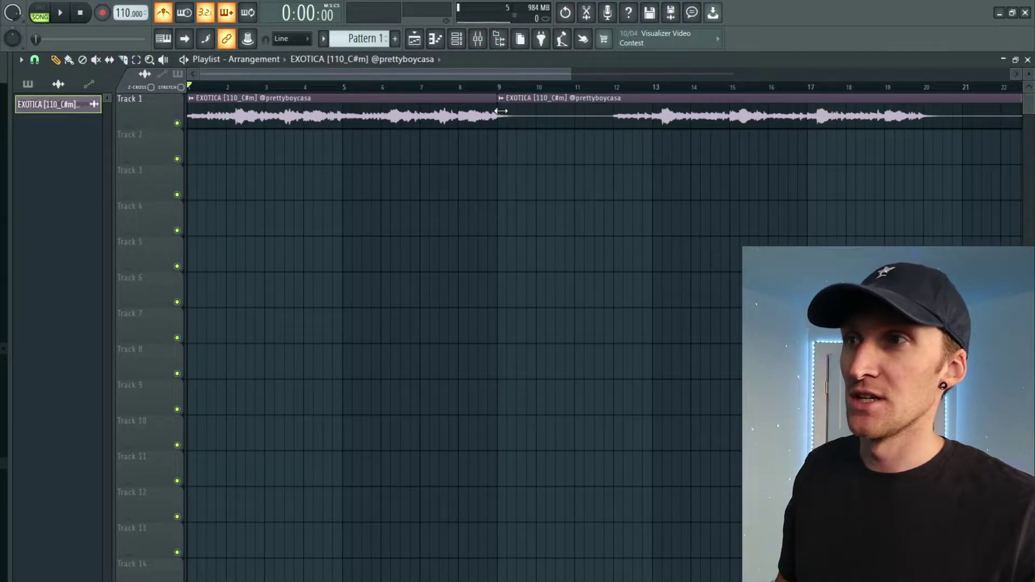
{"action": "left_click_drag", "start_coordinate": [501, 111], "coordinate": [590, 104]}
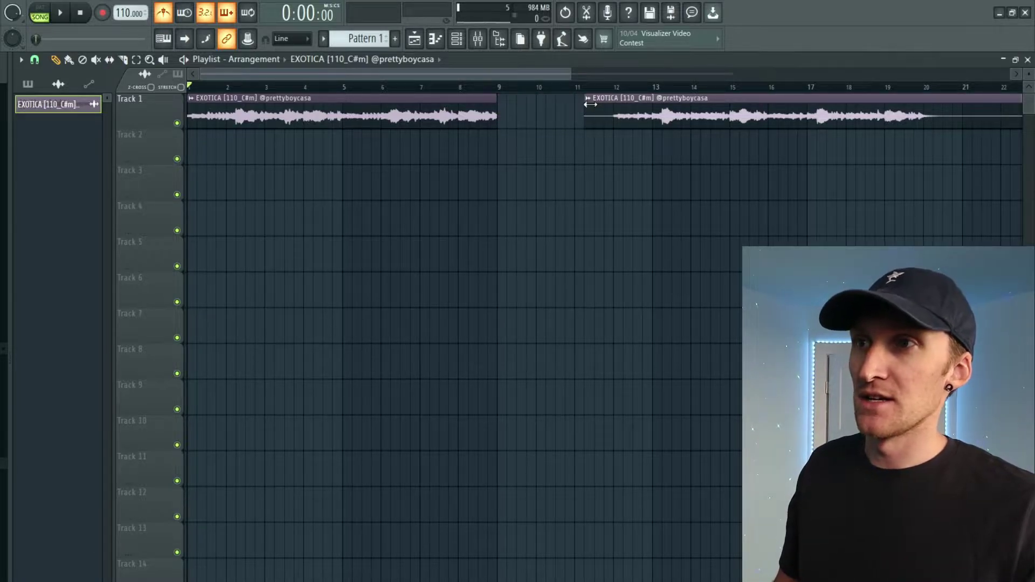
Listen closely to how the first clip's audio ends at the bar 9 cut.
{"action": "left_click", "coordinate": [493, 86]}
{"action": "key", "text": "space"}
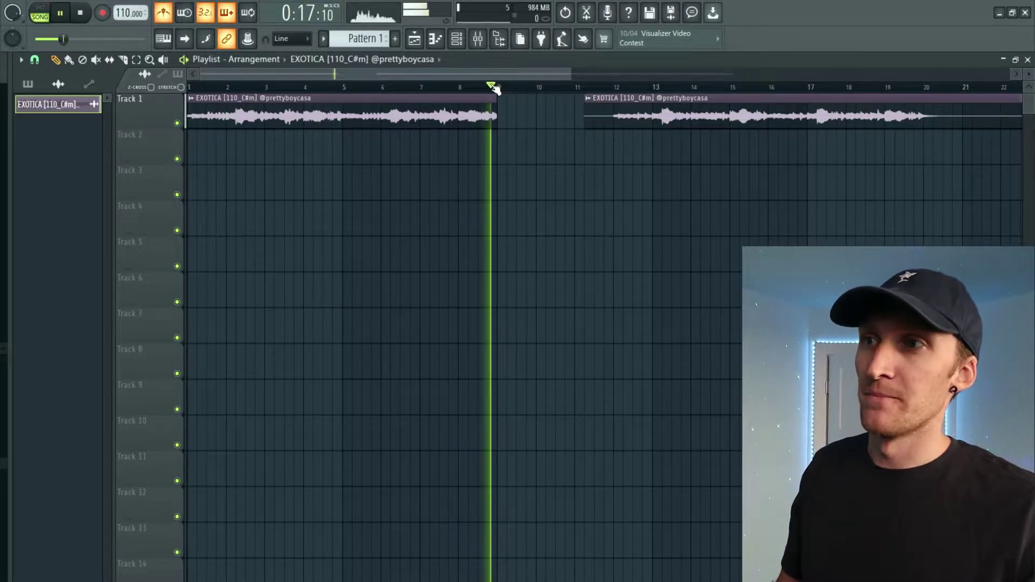
{"action": "key", "text": "space"}
{"action": "scroll", "coordinate": [498, 87], "scroll_direction": "up", "scroll_amount": 6}
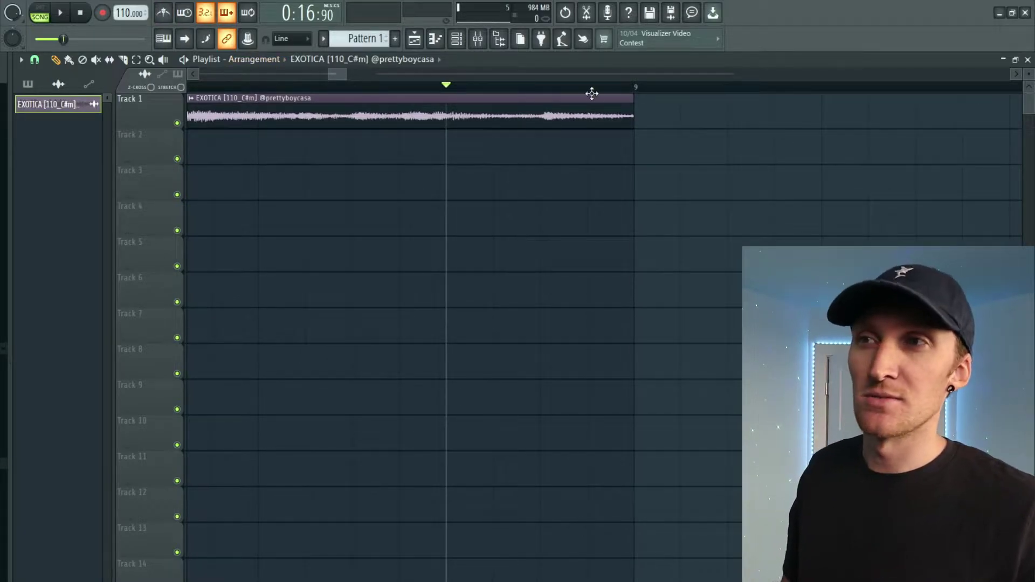
{"action": "key", "text": "space"}
{"action": "key", "text": "space"}
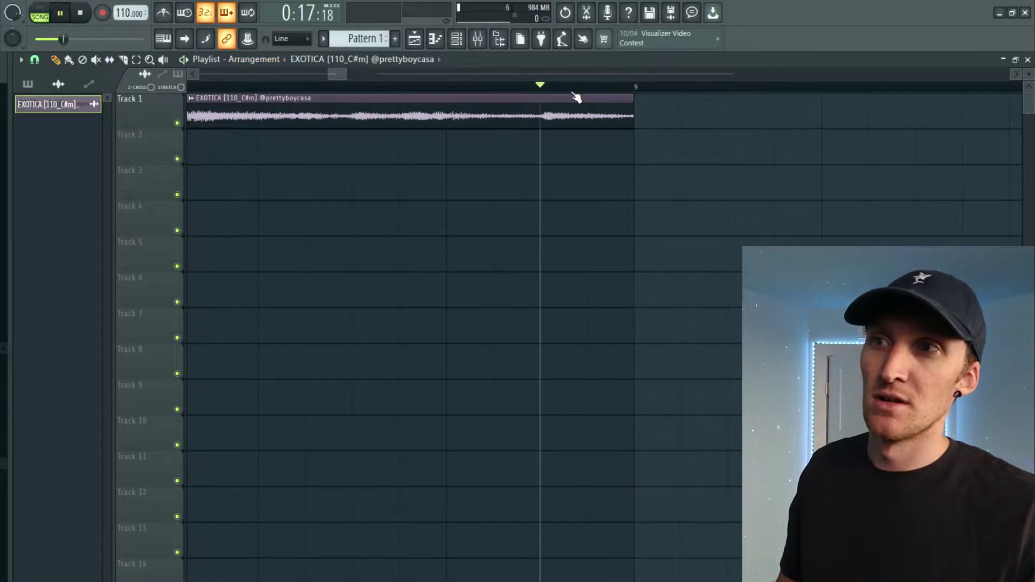
{"action": "key", "text": "space"}
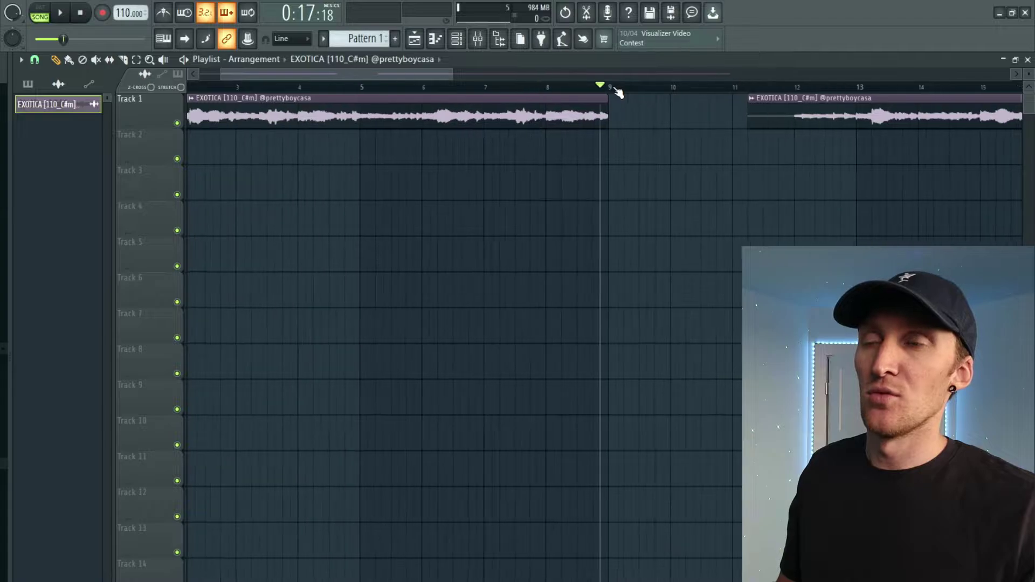
{"action": "scroll", "coordinate": [615, 89], "scroll_direction": "down", "scroll_amount": 3}
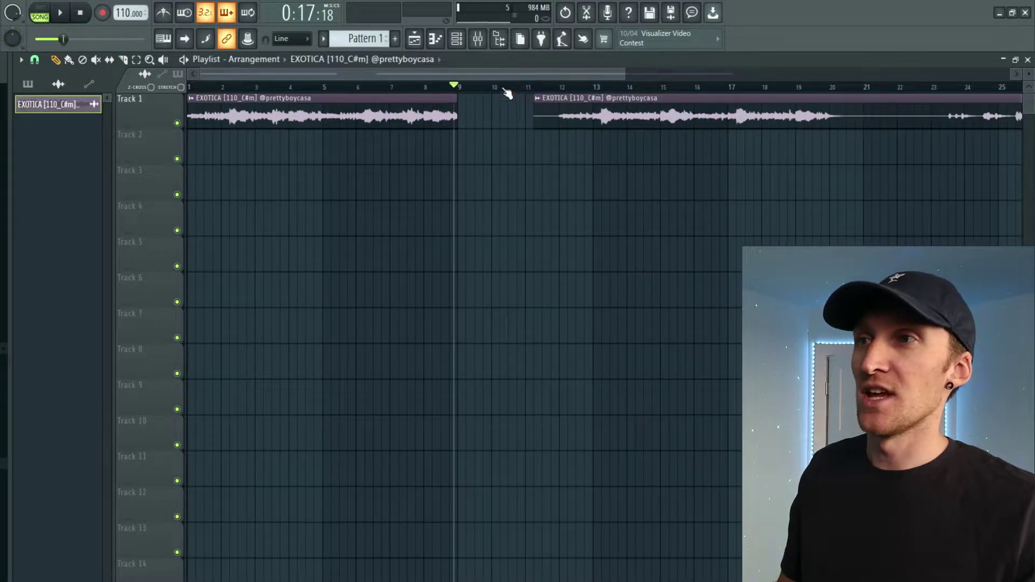
Set the EXOTICA audio clip's declicking mode to Generic (bleeding) and close its settings.
{"action": "double_click", "coordinate": [387, 113]}
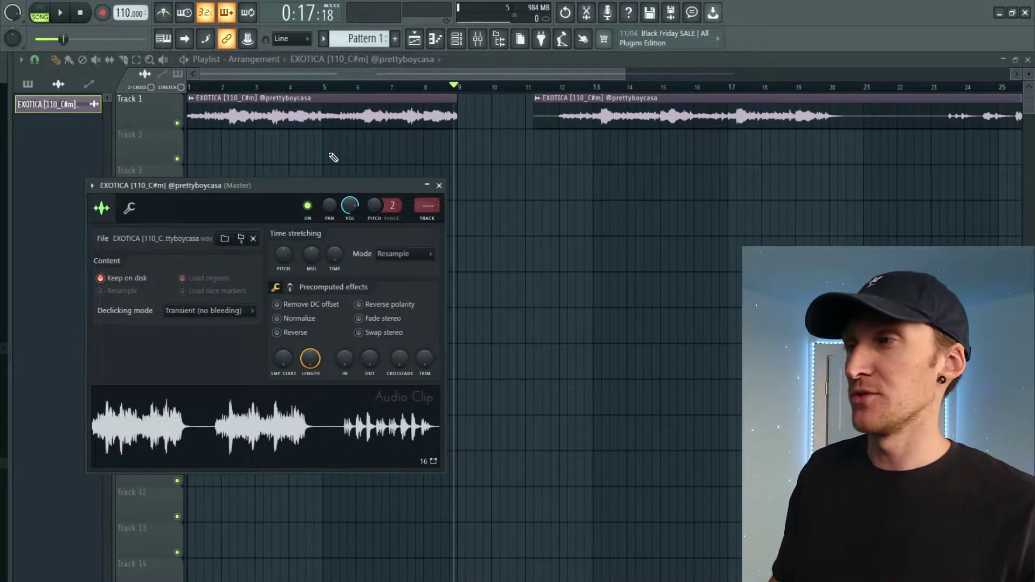
{"action": "left_click_drag", "start_coordinate": [253, 188], "coordinate": [353, 140]}
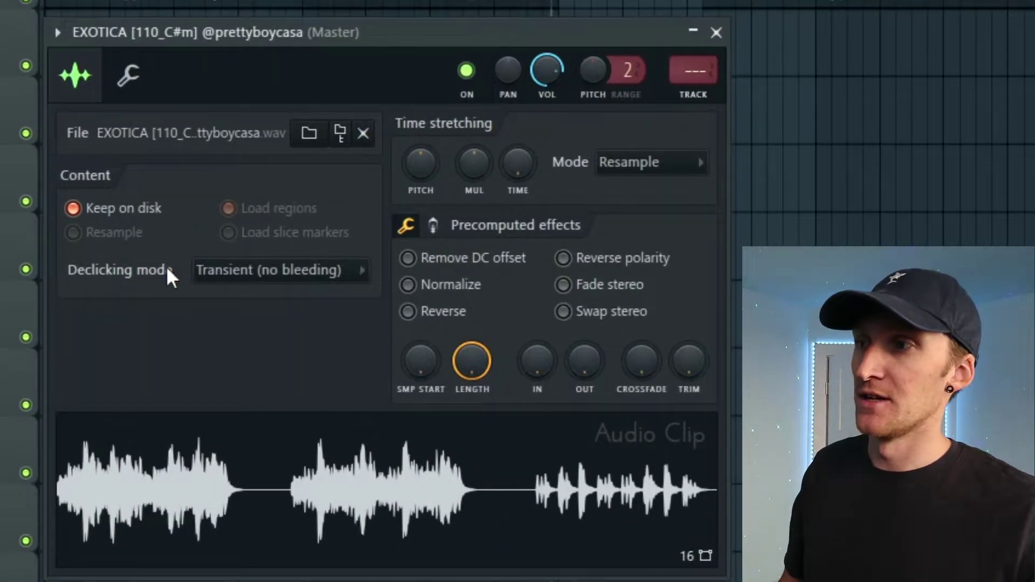
{"action": "left_click", "coordinate": [272, 267]}
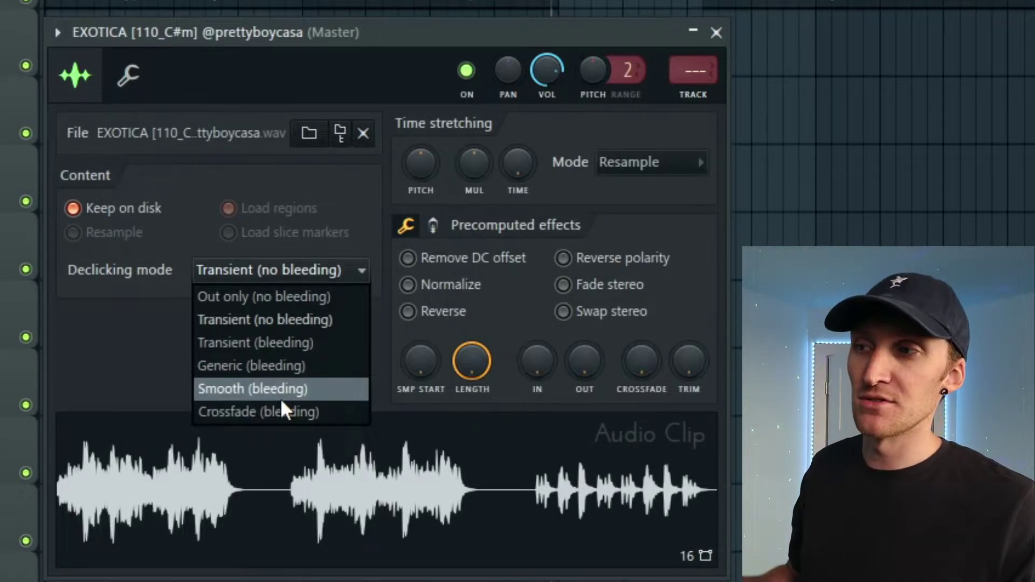
{"action": "left_click", "coordinate": [285, 366]}
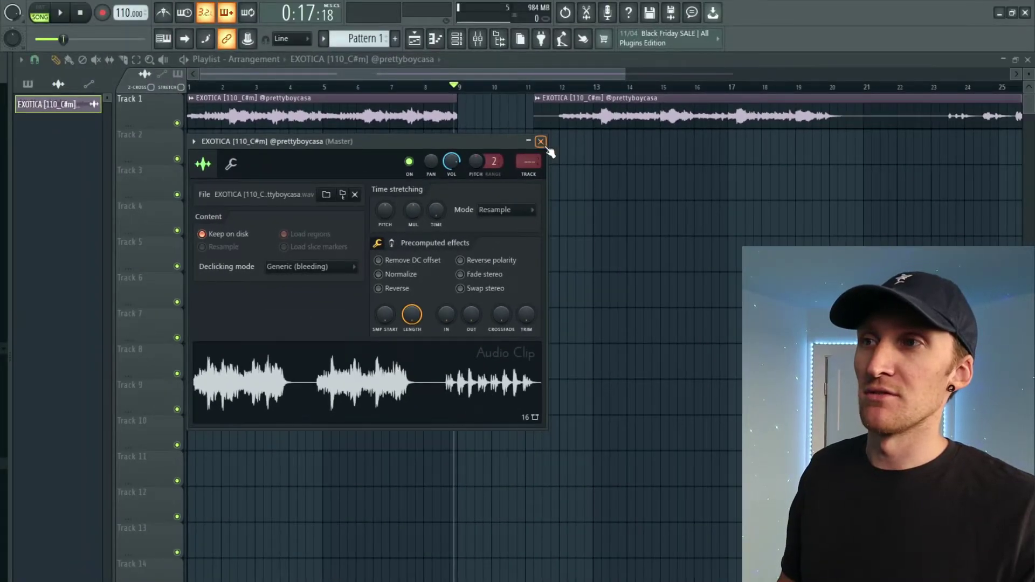
{"action": "left_click", "coordinate": [541, 142]}
Replay the end of the first clip around bar 9 to hear the Generic declicking fade.
{"action": "key", "text": "space"}
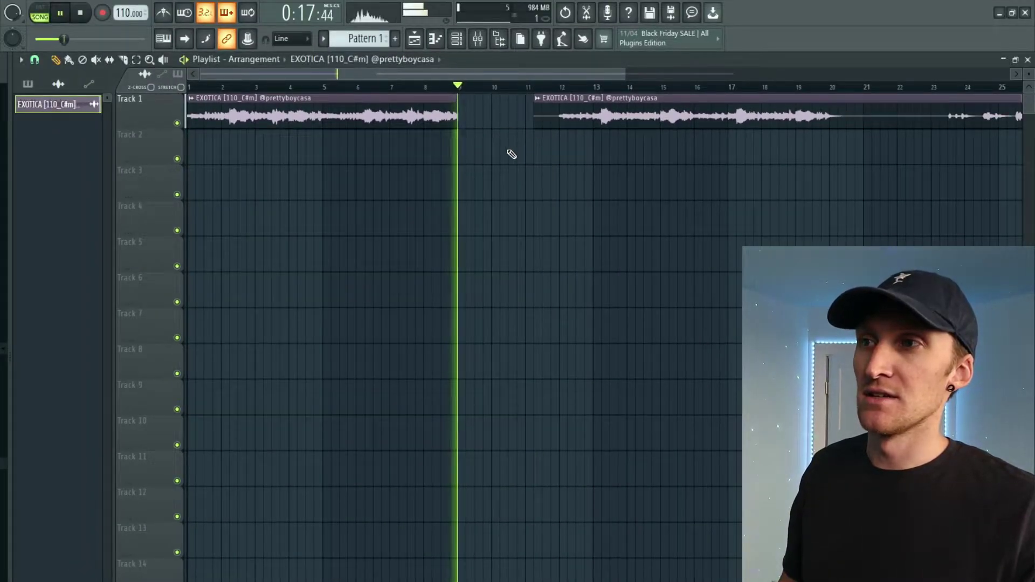
{"action": "key", "text": "space"}
{"action": "key", "text": "space"}
{"action": "scroll", "coordinate": [461, 91], "scroll_direction": "up", "scroll_amount": 5}
{"action": "left_click", "coordinate": [452, 88]}
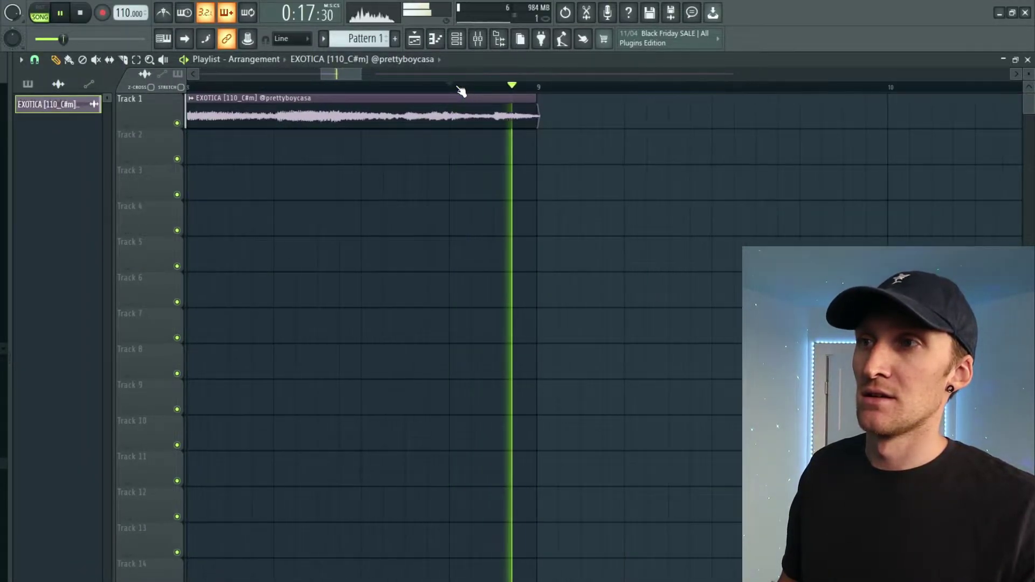
{"action": "key", "text": "space"}
Slice the first clip one beat before bar 9 and shift the end piece about a quarter beat forward, leaving a small gap.
{"action": "mouse_move", "coordinate": [459, 137]}
{"action": "left_mouse_down"}
{"action": "mouse_move", "coordinate": [460, 113]}
{"action": "mouse_move", "coordinate": [505, 120]}
{"action": "left_mouse_up"}
{"action": "key", "text": "p"}
{"action": "scroll", "coordinate": [486, 91], "scroll_direction": "up", "scroll_amount": 3}
{"action": "scroll", "coordinate": [488, 94], "scroll_direction": "up", "scroll_amount": 2}
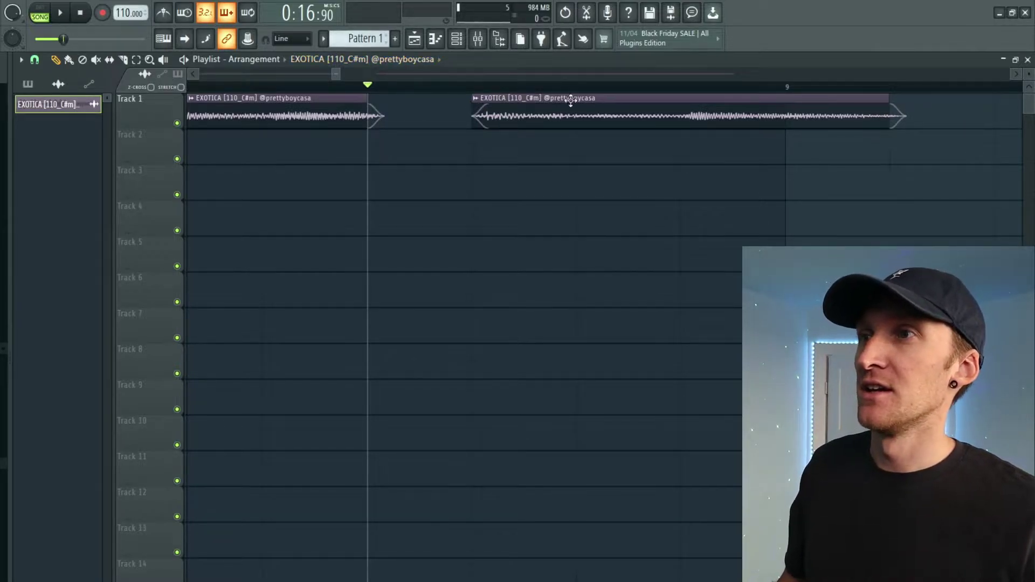
Switch the EXOTICA clip's declicking mode to Transient (no bleeding) for comparison and close its settings.
{"action": "double_click", "coordinate": [525, 124]}
{"action": "left_click", "coordinate": [323, 269]}
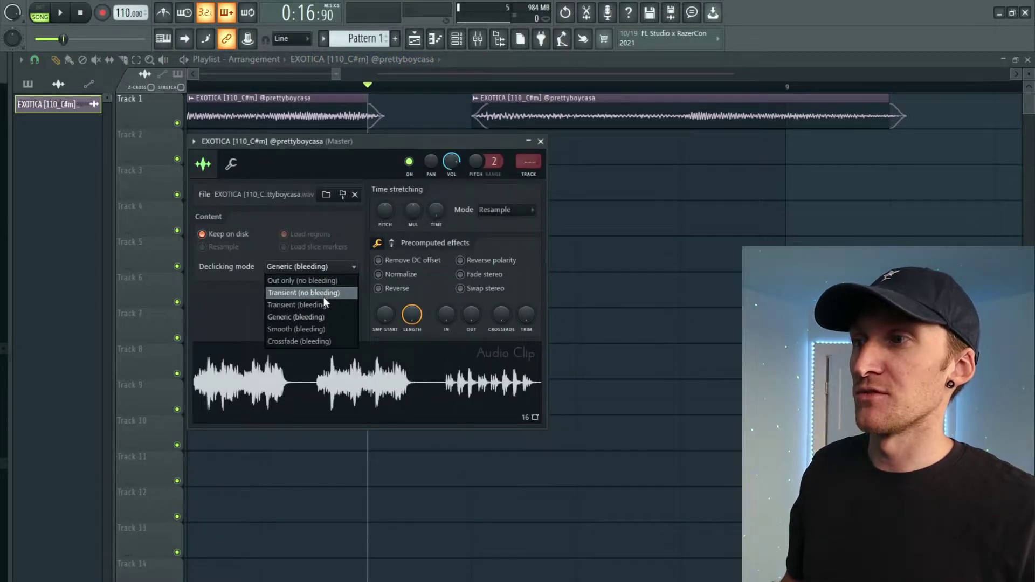
{"action": "left_click", "coordinate": [324, 294]}
{"action": "key", "text": "Escape"}
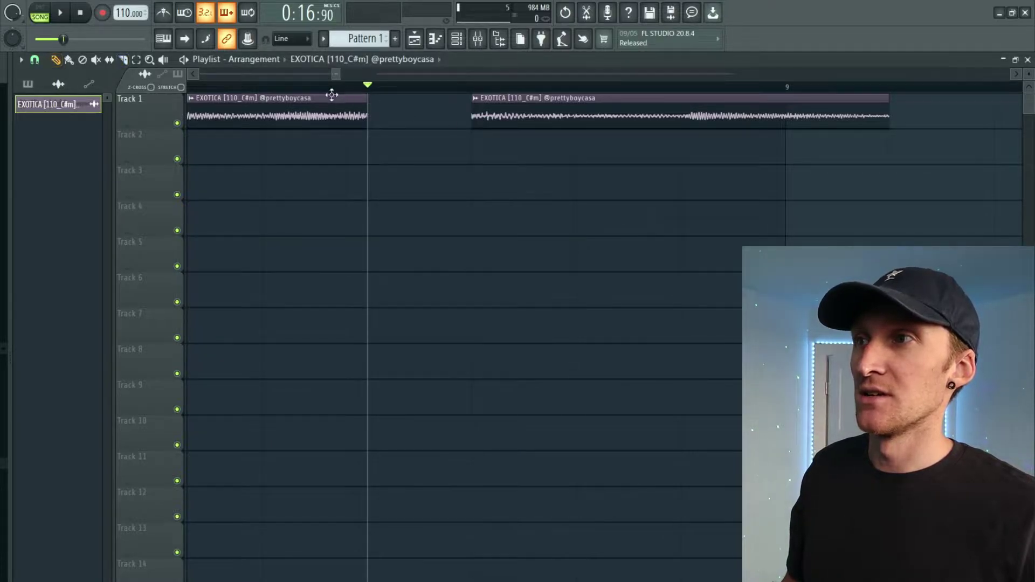
Play across the small gap before bar 9 to hear the cut edges with Transient (no bleeding).
{"action": "left_click", "coordinate": [336, 91]}
{"action": "key", "text": "space"}
{"action": "key", "text": "space"}
{"action": "left_click", "coordinate": [445, 91]}
{"action": "key", "text": "space"}
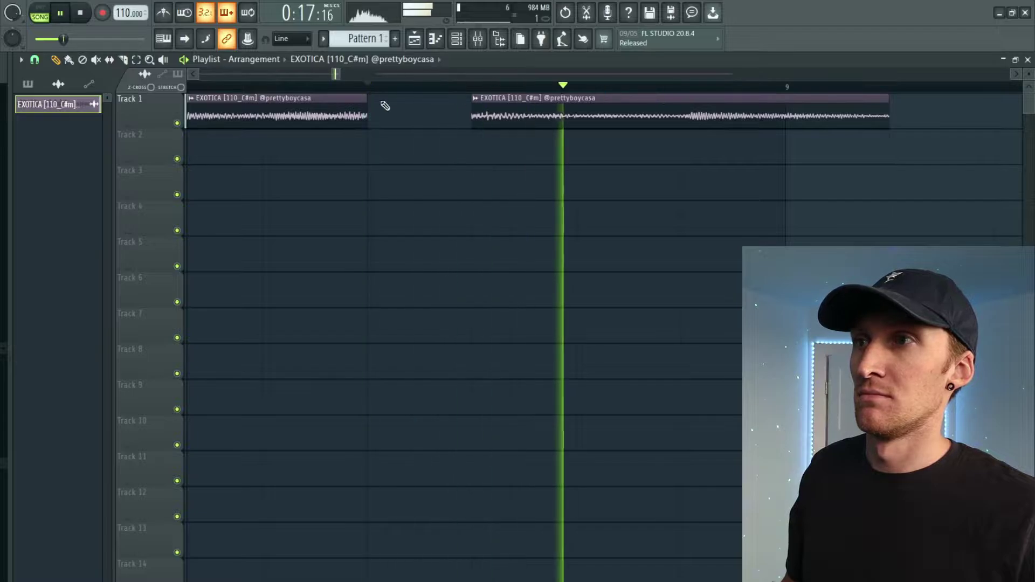
{"action": "left_click", "coordinate": [294, 86]}
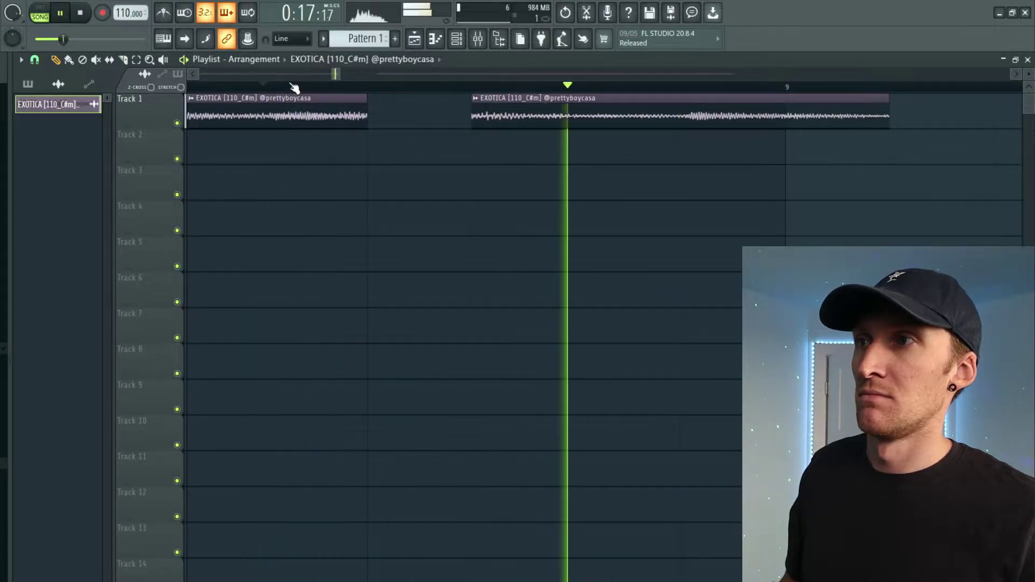
{"action": "key", "text": "space"}
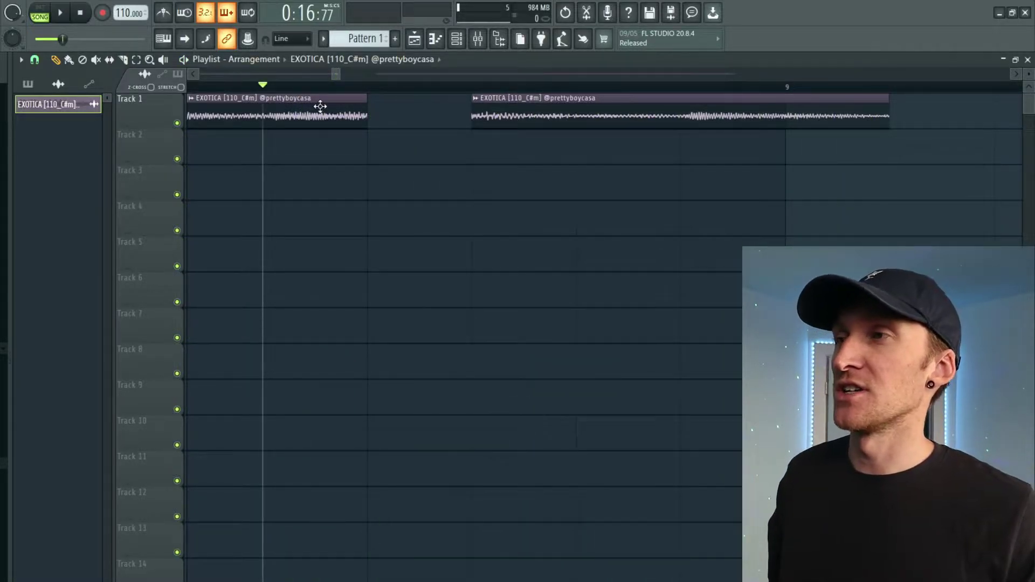
Set the clip's declicking mode back to Generic (bleeding) and close its settings.
{"action": "double_click", "coordinate": [320, 107]}
{"action": "left_click", "coordinate": [325, 267]}
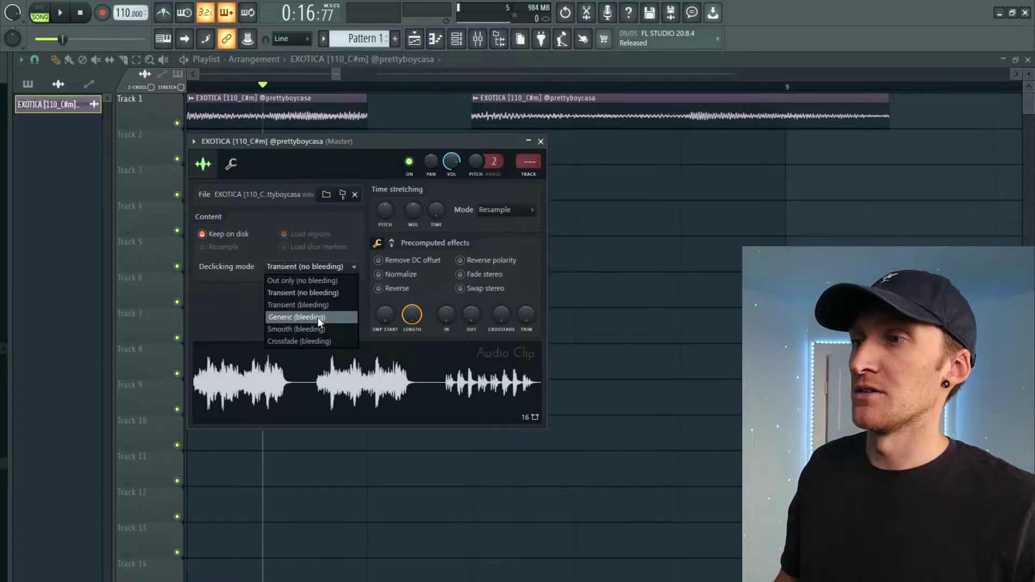
{"action": "left_click", "coordinate": [318, 316]}
{"action": "key", "text": "space"}
{"action": "key", "text": "Escape"}
Play across the small gap before bar 9 to hear the cut edges with Generic (bleeding).
{"action": "key", "text": "space"}
{"action": "key", "text": "space"}
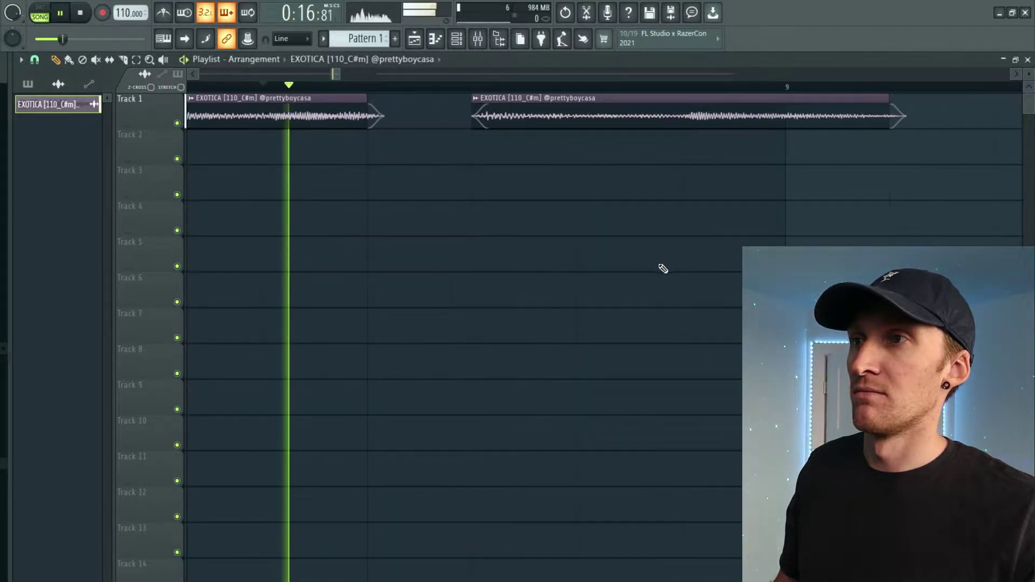
{"action": "key", "text": "space"}
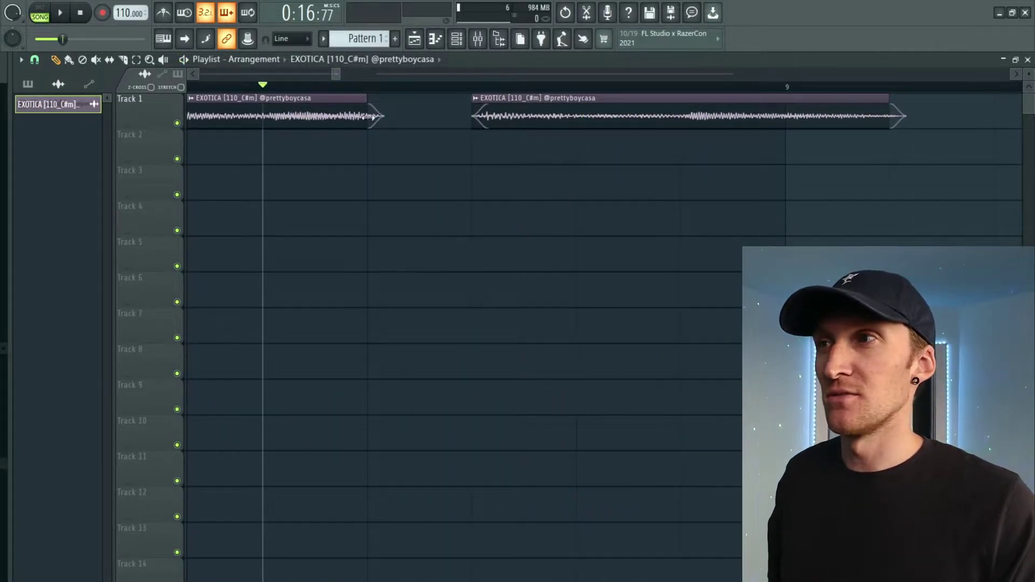
{"action": "right_click", "coordinate": [490, 122]}
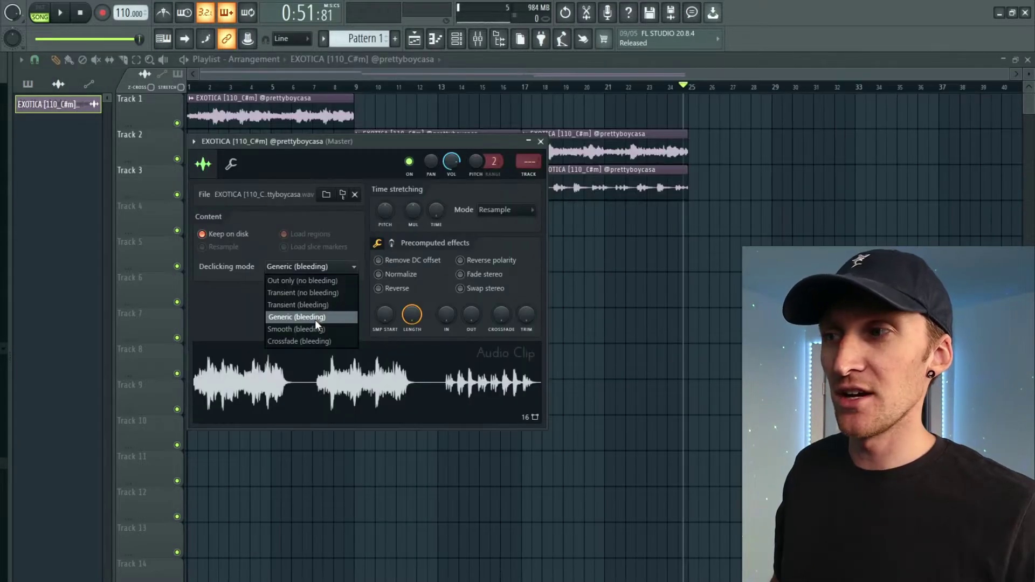
Move the clip starting at bar 9 from Track 2 up to Track 1 and inspect its junction with the first clip.
{"action": "left_click", "coordinate": [541, 141]}
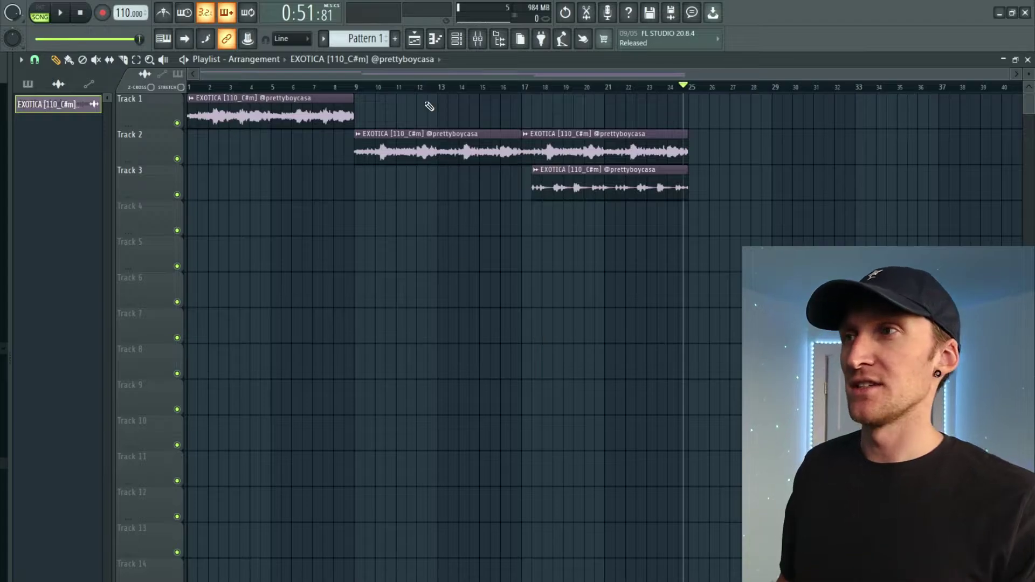
{"action": "scroll", "coordinate": [342, 91], "scroll_direction": "up", "scroll_amount": 5}
{"action": "left_click_drag", "start_coordinate": [431, 153], "coordinate": [423, 97]}
{"action": "scroll", "coordinate": [415, 85], "scroll_direction": "left", "scroll_amount": 3}
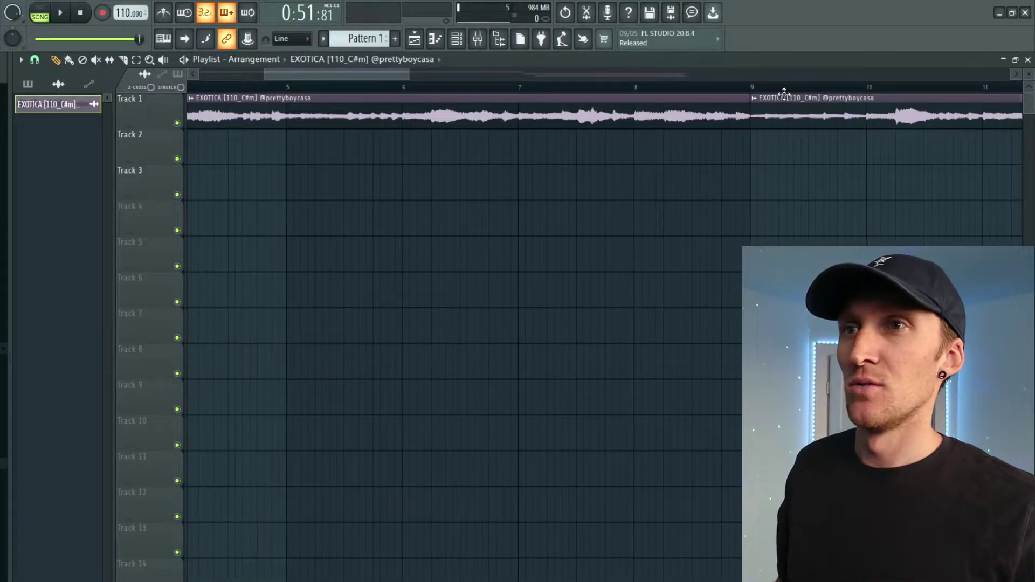
{"action": "scroll", "coordinate": [784, 93], "scroll_direction": "up", "scroll_amount": 6}
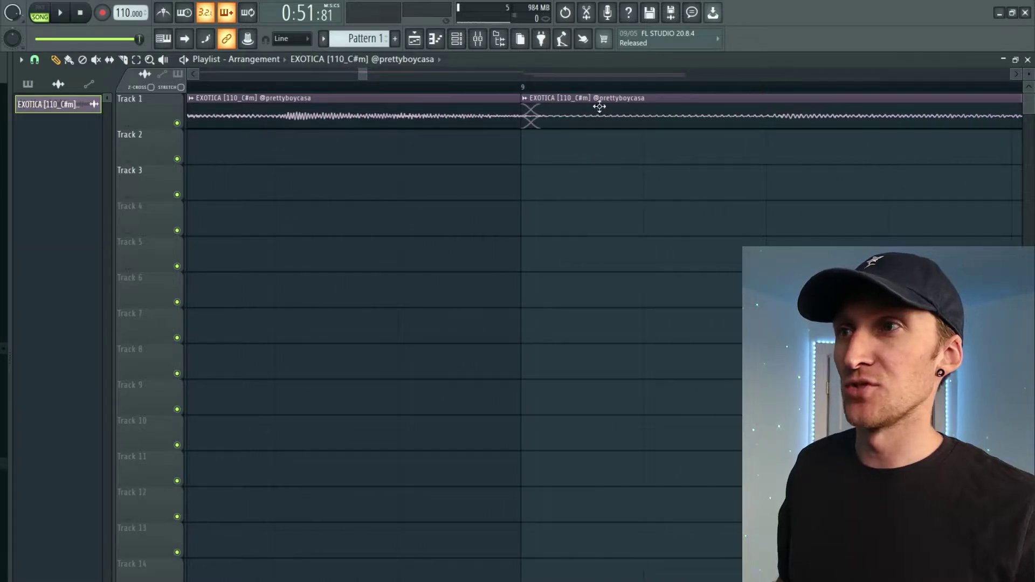
{"action": "mouse_move", "coordinate": [545, 118]}
{"action": "left_mouse_down"}
{"action": "mouse_move", "coordinate": [554, 160]}
{"action": "mouse_move", "coordinate": [552, 111]}
{"action": "left_mouse_up"}
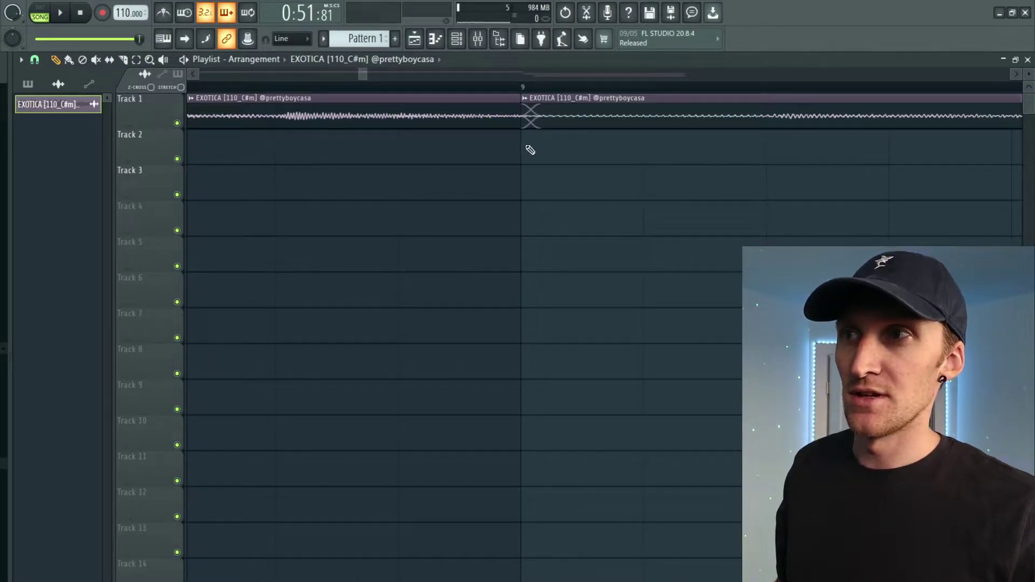
Set the clip's declicking mode to Smooth (bleeding) and play across the junction of the two Track 1 clips at bar 9.
{"action": "double_click", "coordinate": [485, 114]}
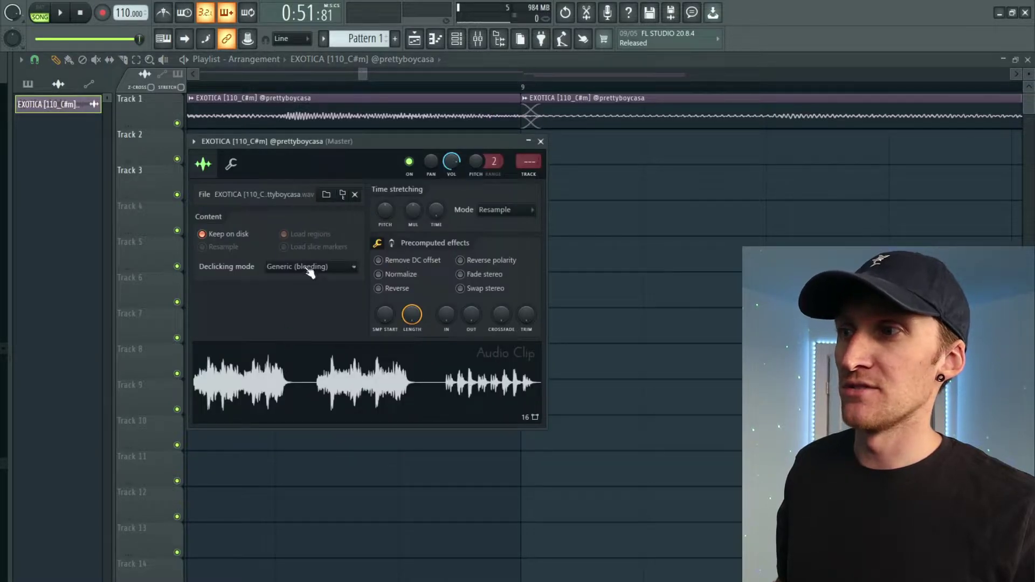
{"action": "left_click", "coordinate": [310, 267]}
{"action": "left_click", "coordinate": [305, 326]}
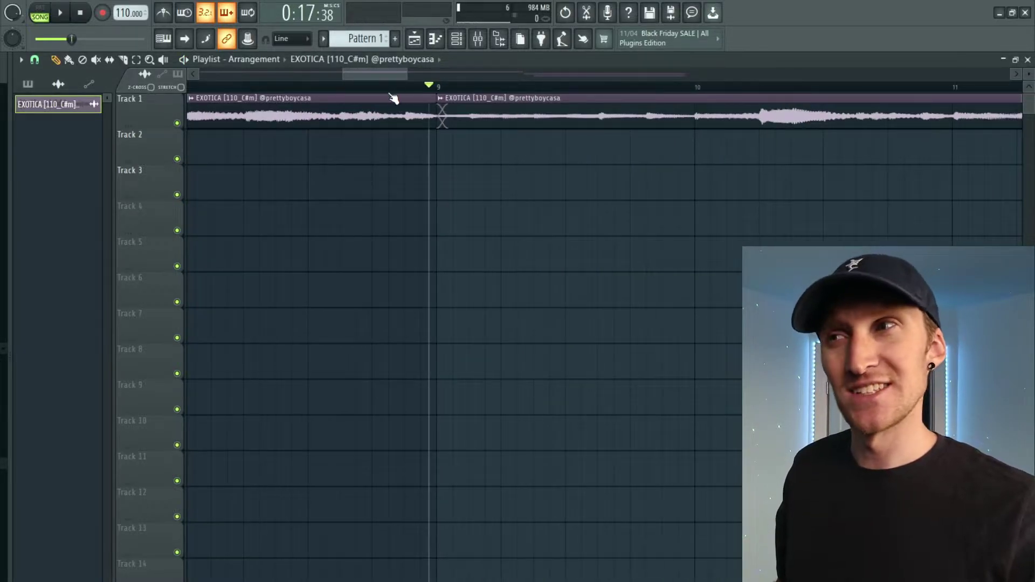
{"action": "key", "text": "space"}
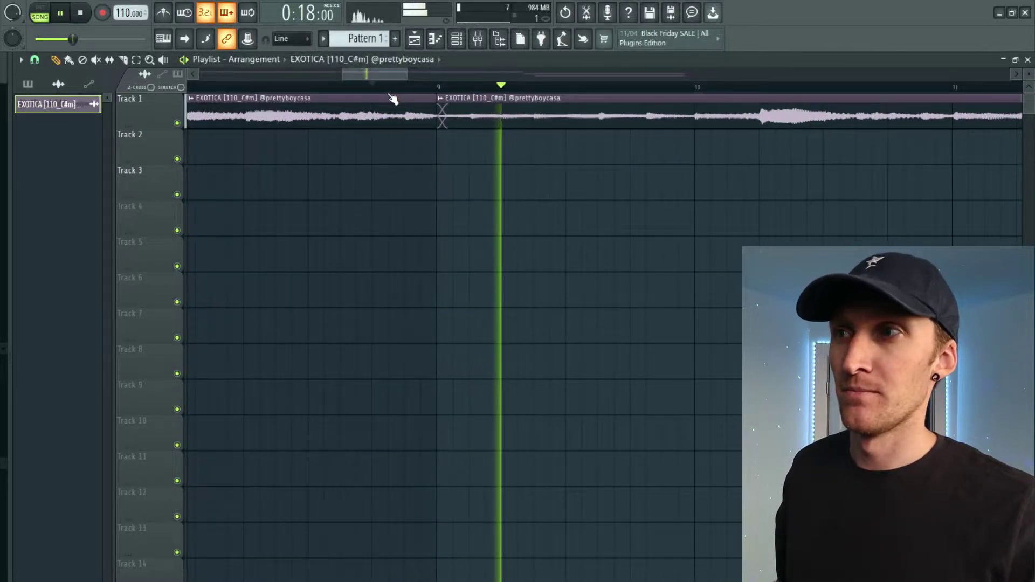
{"action": "key", "text": "space"}
Change the declicking mode to Crossfade (bleeding), inspect the crossfade at bar 9 up close and play across it.
{"action": "double_click", "coordinate": [451, 108]}
{"action": "left_click", "coordinate": [342, 274]}
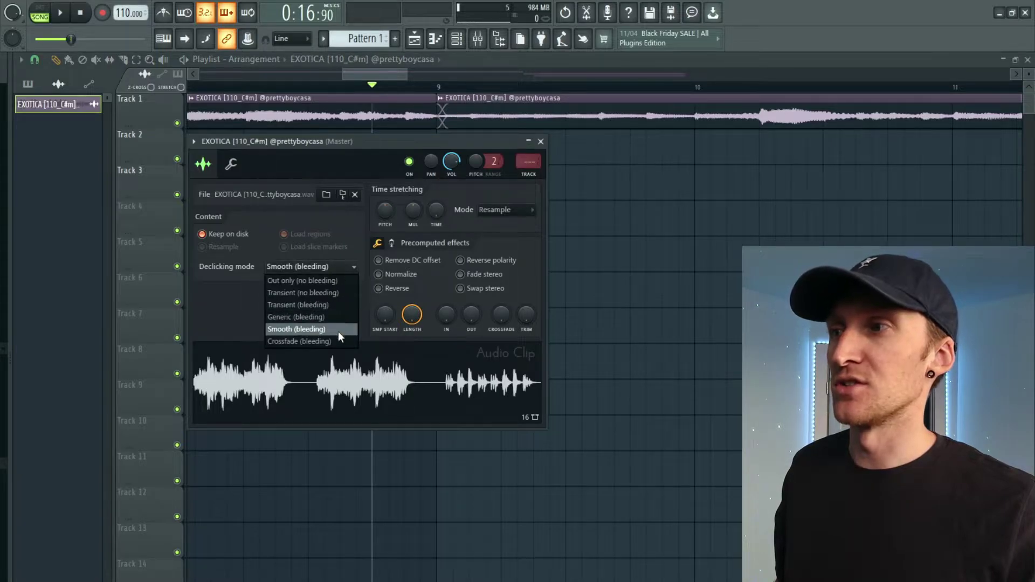
{"action": "left_click", "coordinate": [339, 337]}
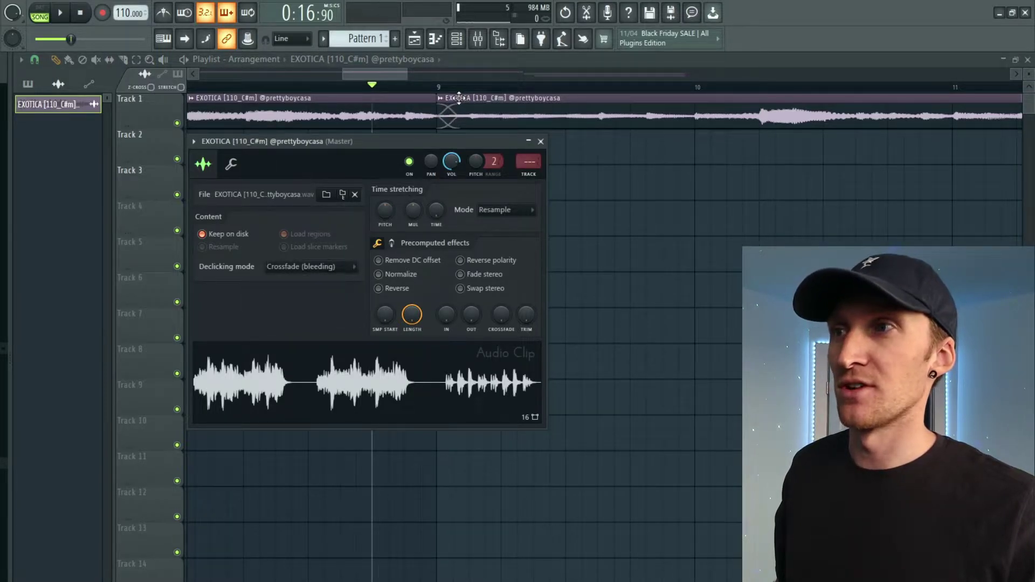
{"action": "scroll", "coordinate": [464, 98], "scroll_direction": "up", "scroll_amount": 3}
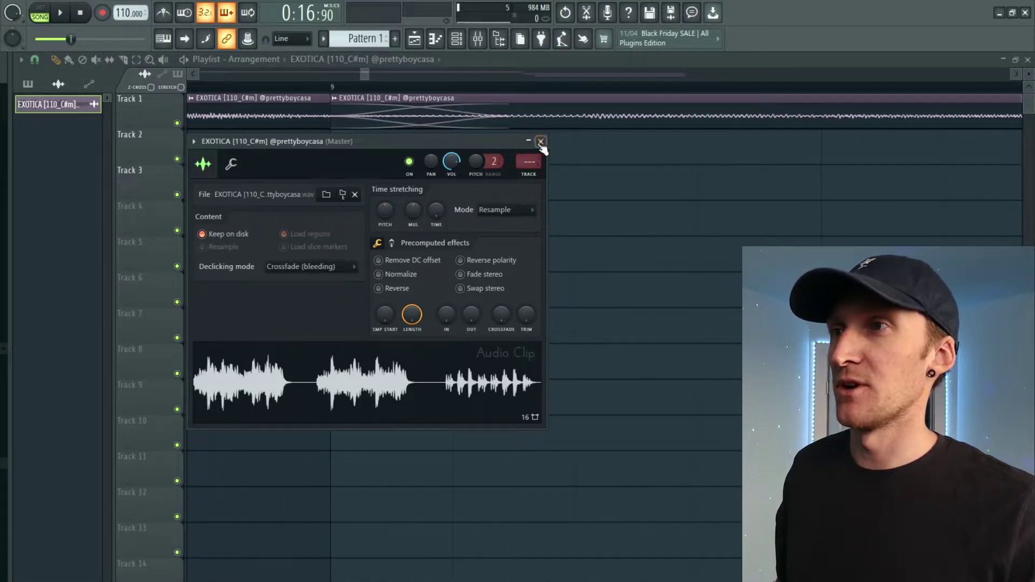
{"action": "left_click", "coordinate": [540, 142]}
{"action": "key", "text": "space"}
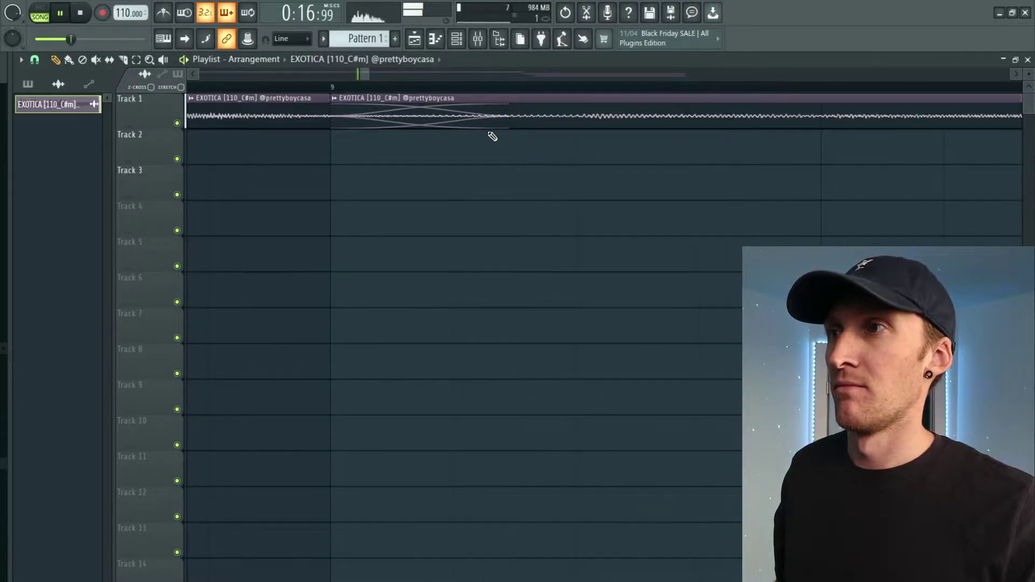
{"action": "key", "text": "space"}
Return the clip's declicking mode from Crossfade to Generic (bleeding) and close its settings.
{"action": "double_click", "coordinate": [534, 117]}
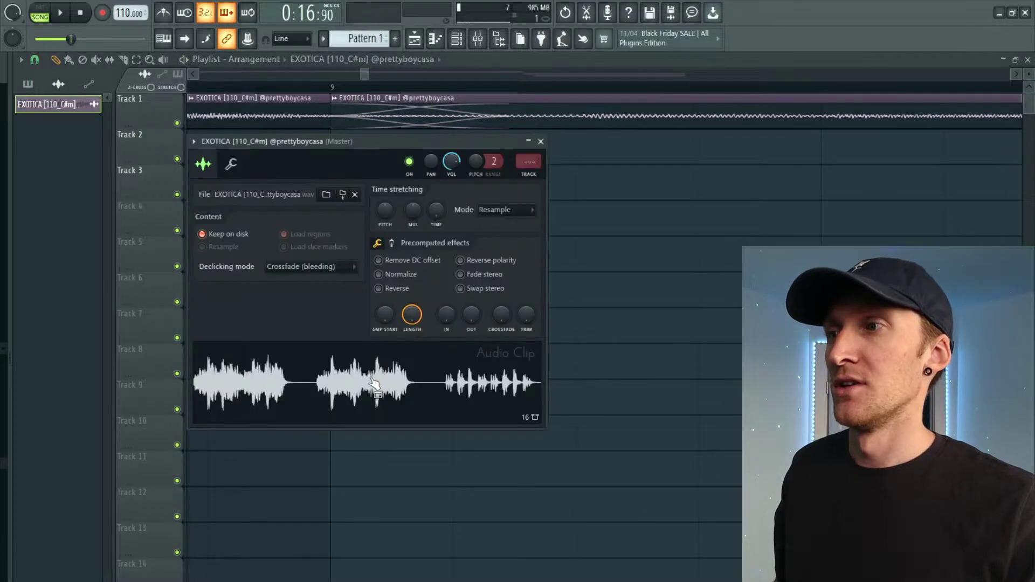
{"action": "left_click", "coordinate": [318, 265]}
{"action": "left_click", "coordinate": [321, 318]}
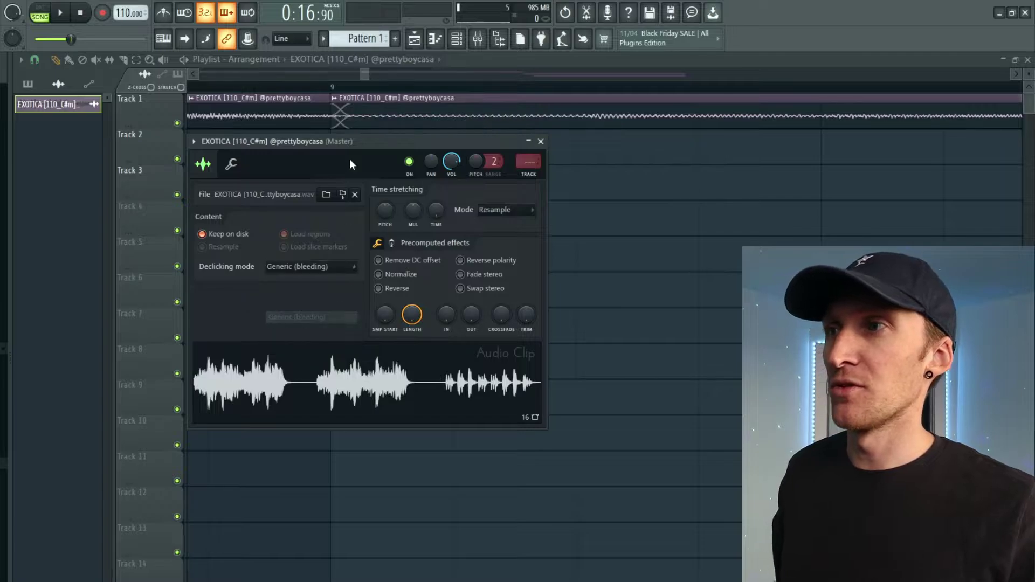
{"action": "left_click", "coordinate": [541, 141]}
Move the clip starting at bar 9 down to Track 2 and play across the transition between the two tracks.
{"action": "left_click_drag", "start_coordinate": [480, 114], "coordinate": [471, 160]}
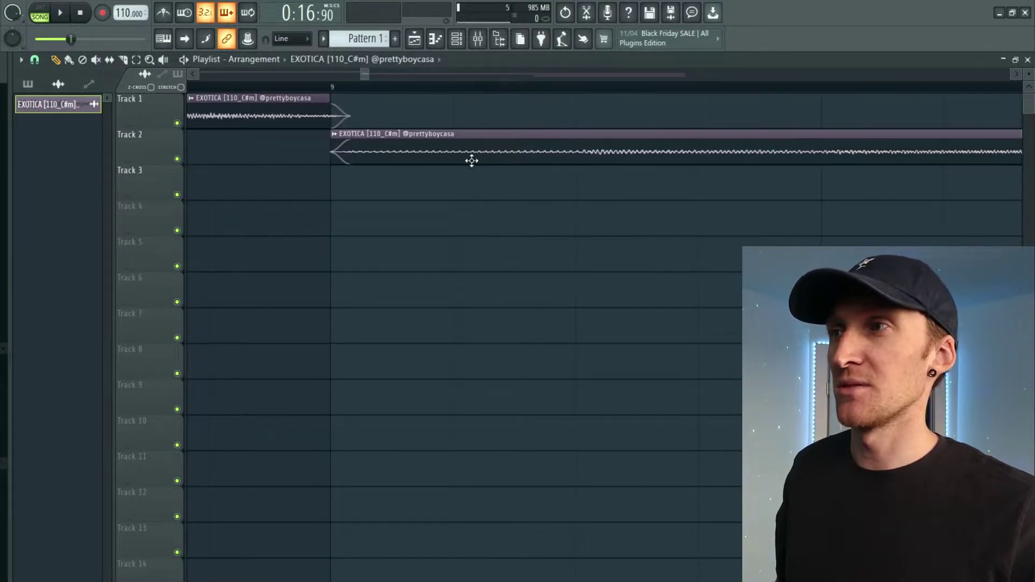
{"action": "key", "text": "space"}
{"action": "key", "text": "space"}
{"action": "key", "text": "space"}
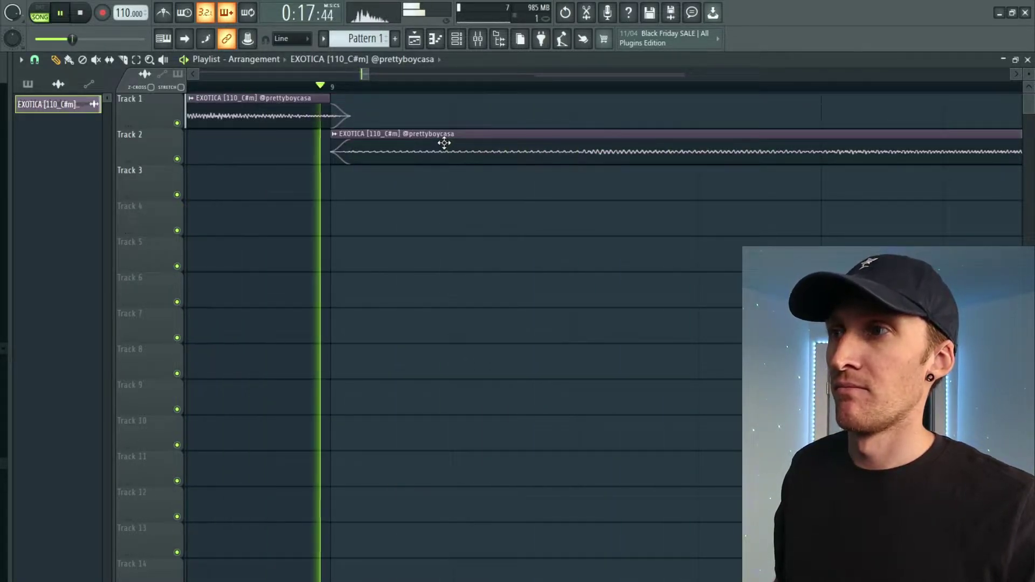
{"action": "scroll", "coordinate": [451, 88], "scroll_direction": "down", "scroll_amount": 1}
{"action": "scroll", "coordinate": [451, 88], "scroll_direction": "down", "scroll_amount": 3}
{"action": "key", "text": "space"}
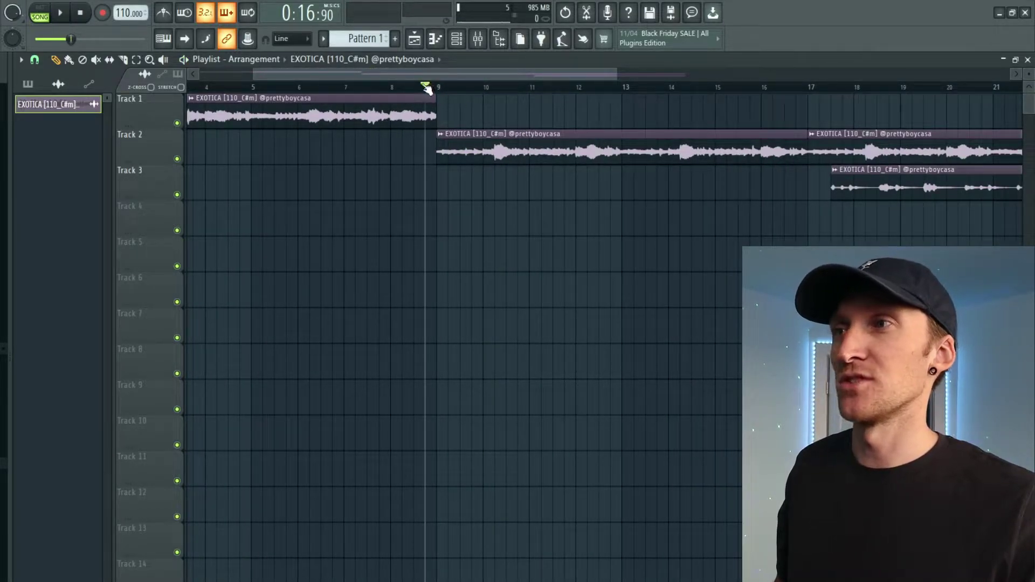
Slice the Track 1 clip at bar 8 and at every half beat up to bar 9, making eight equal pieces.
{"action": "scroll", "coordinate": [425, 88], "scroll_direction": "up", "scroll_amount": 5}
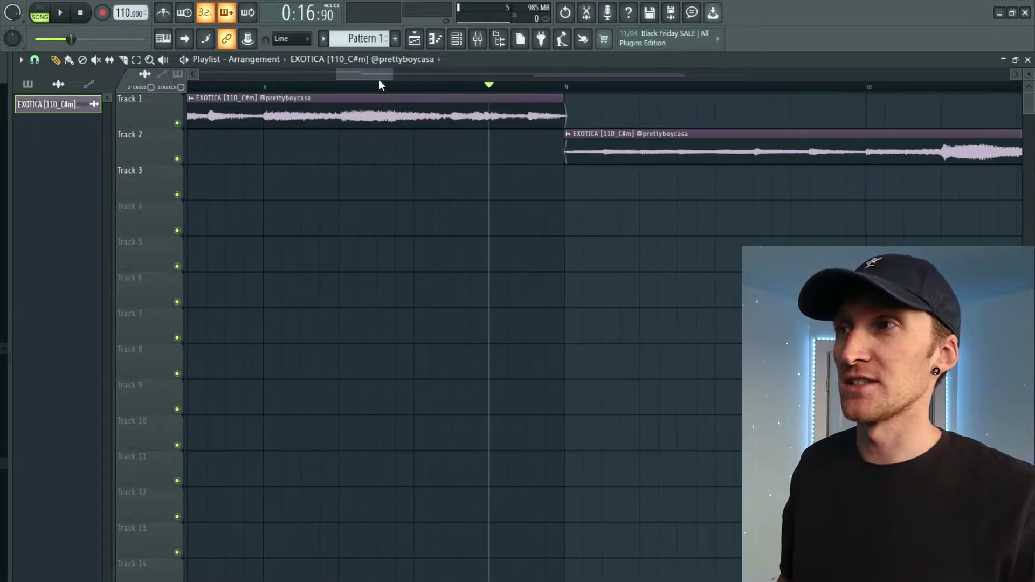
{"action": "key", "text": "c"}
{"action": "left_click_drag", "start_coordinate": [395, 141], "coordinate": [396, 116]}
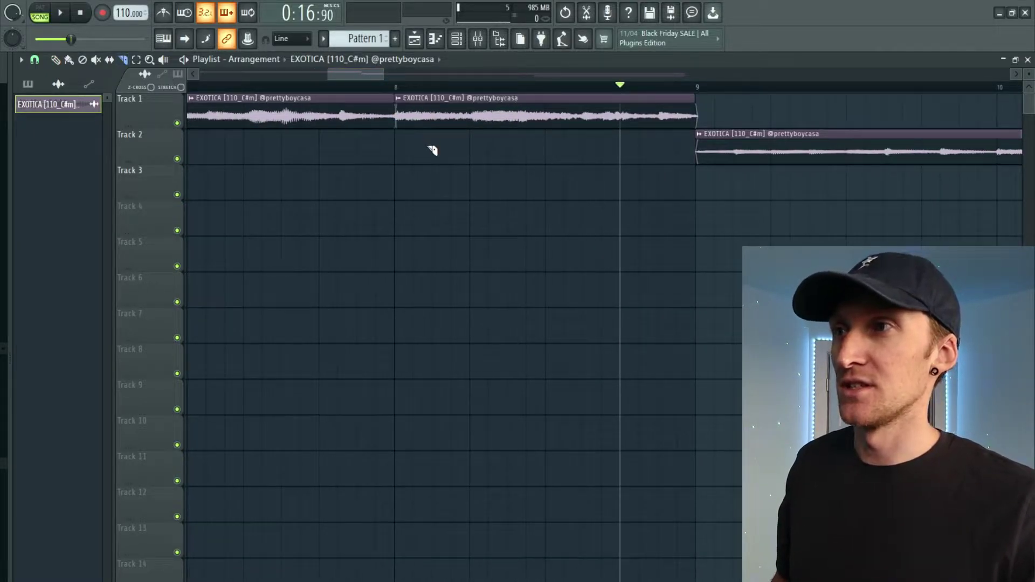
{"action": "left_click_drag", "start_coordinate": [431, 150], "coordinate": [557, 100]}
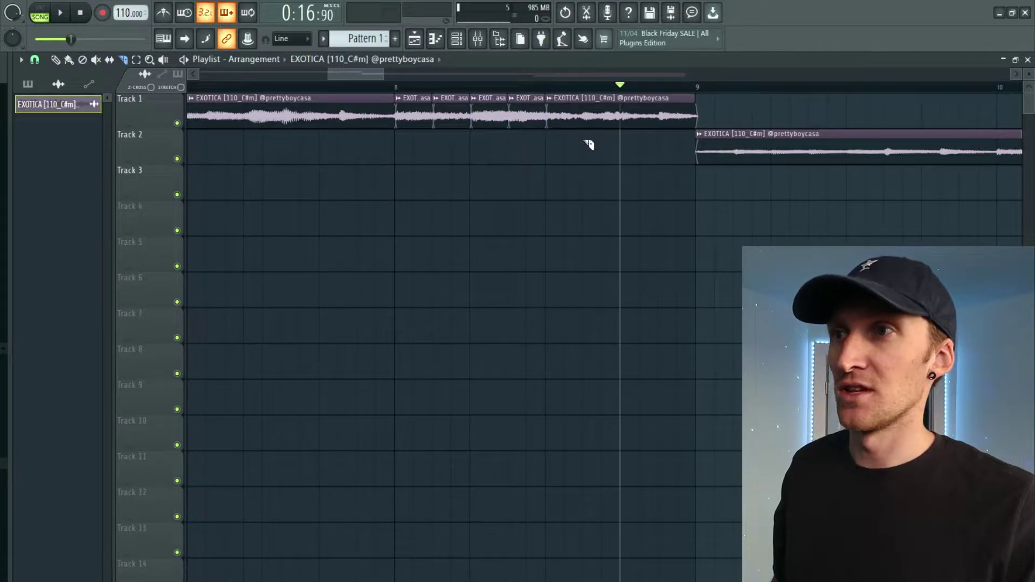
{"action": "left_click_drag", "start_coordinate": [588, 144], "coordinate": [633, 108]}
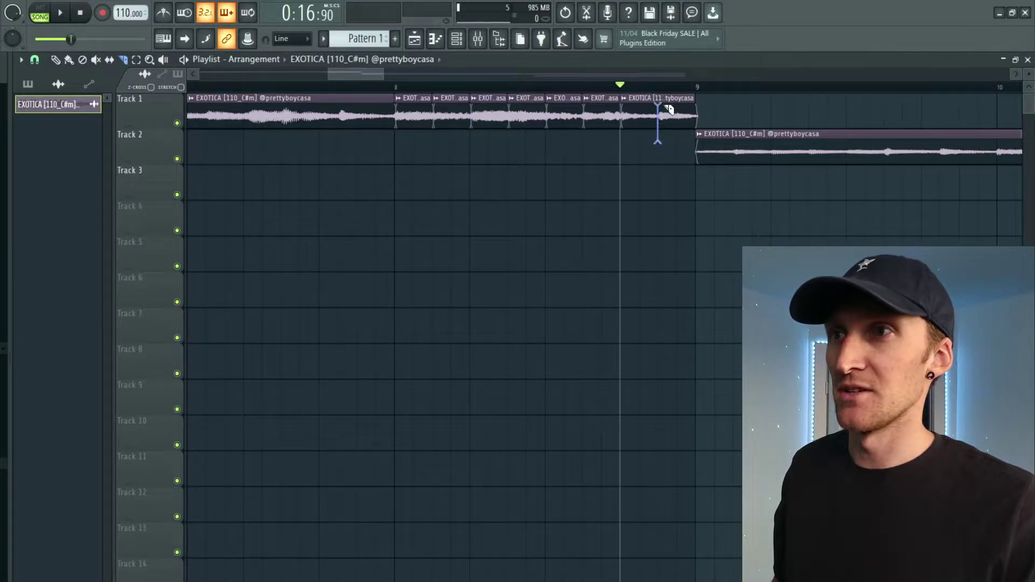
Select the eight slices between bars 8 and 9, shorten them together to leave small gaps, and play them back.
{"action": "left_click_drag", "start_coordinate": [708, 118], "coordinate": [410, 127]}
{"action": "key", "text": "p"}
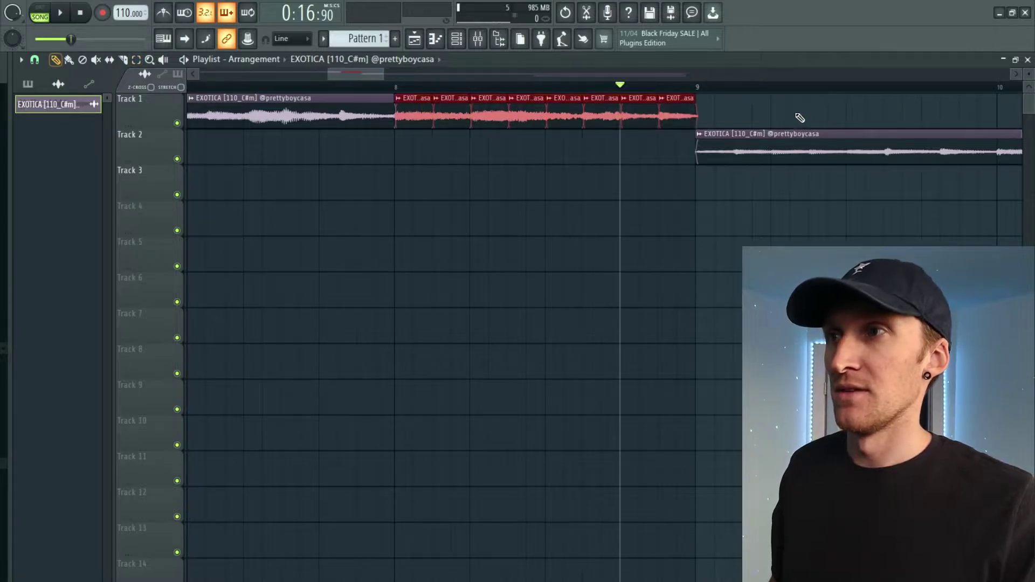
{"action": "left_click_drag", "start_coordinate": [693, 110], "coordinate": [687, 111]}
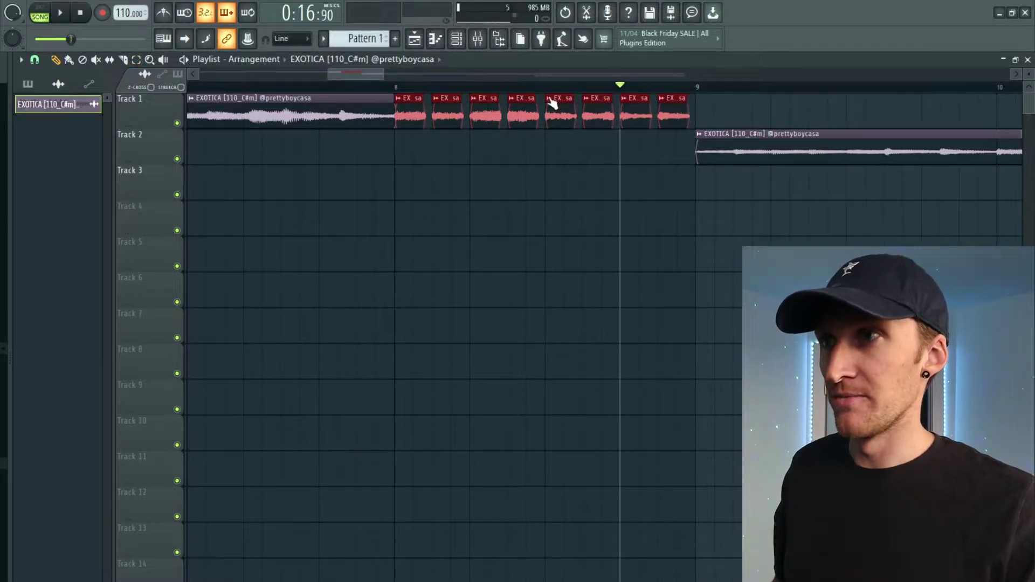
{"action": "left_click", "coordinate": [340, 86]}
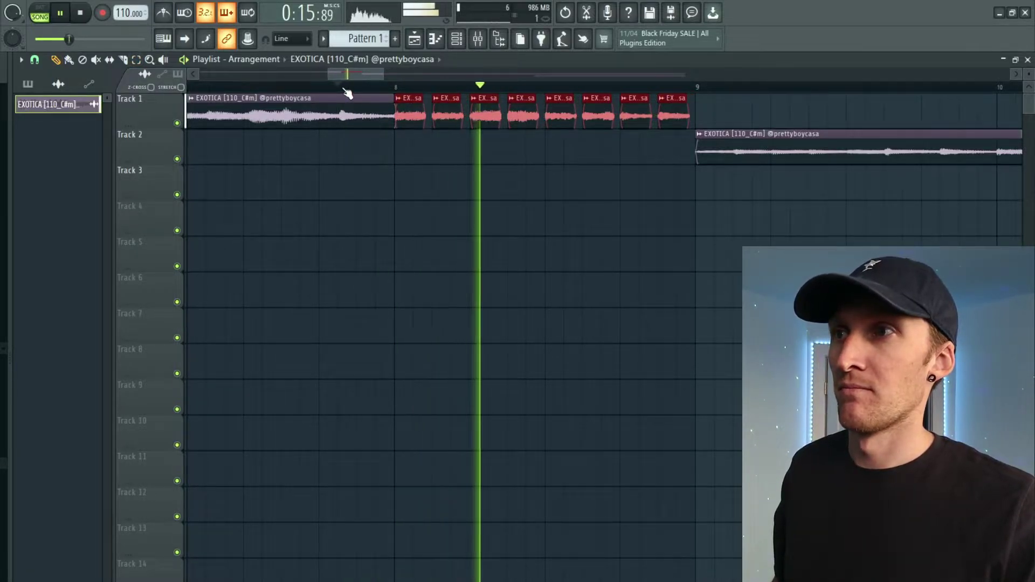
{"action": "key", "text": "space"}
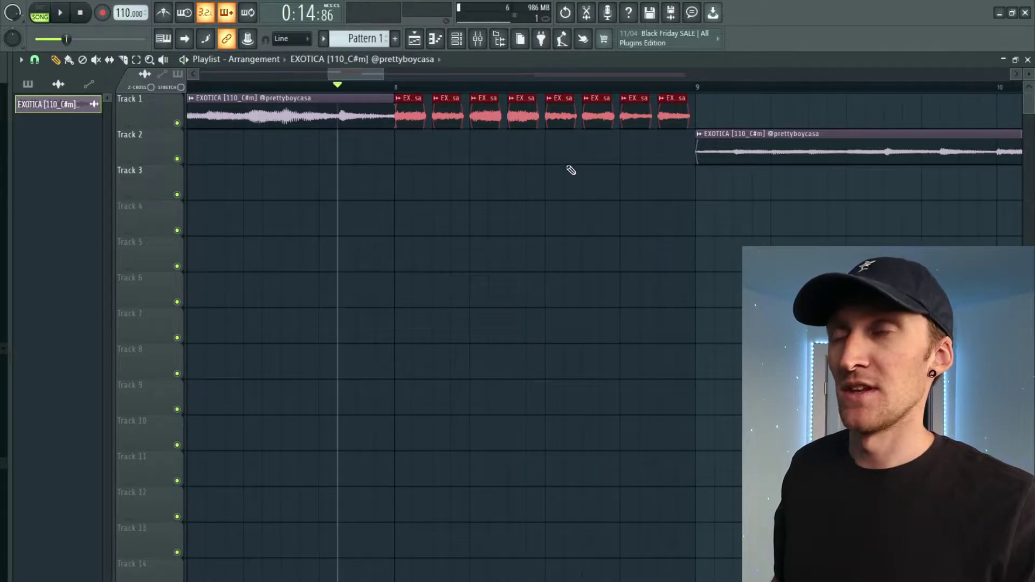
Set the slices' declicking mode to Smooth (bleeding) and play through the gaps between bars 8 and 9.
{"action": "double_click", "coordinate": [406, 114]}
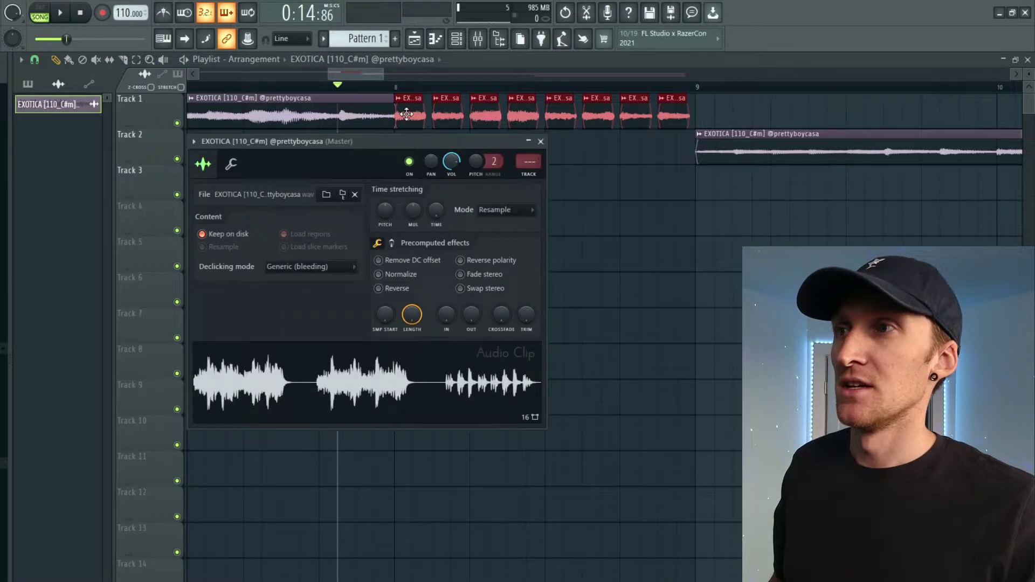
{"action": "left_click", "coordinate": [321, 265]}
{"action": "left_click", "coordinate": [326, 324]}
{"action": "key", "text": "space"}
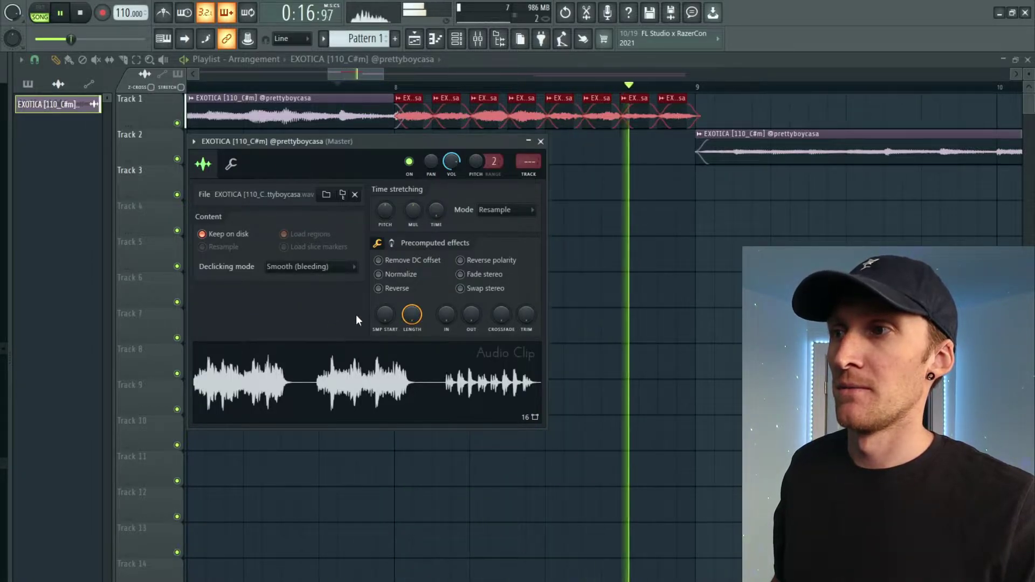
{"action": "key", "text": "space"}
Set the slices' declicking mode to Crossfade (bleeding) and play through the gaps between bars 8 and 9.
{"action": "left_click", "coordinate": [351, 267]}
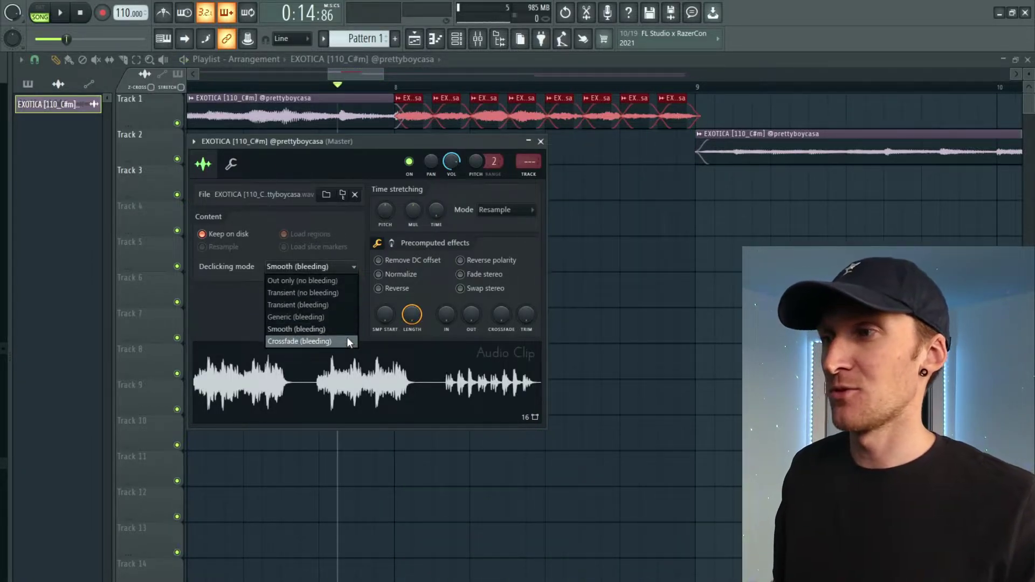
{"action": "left_click", "coordinate": [348, 340]}
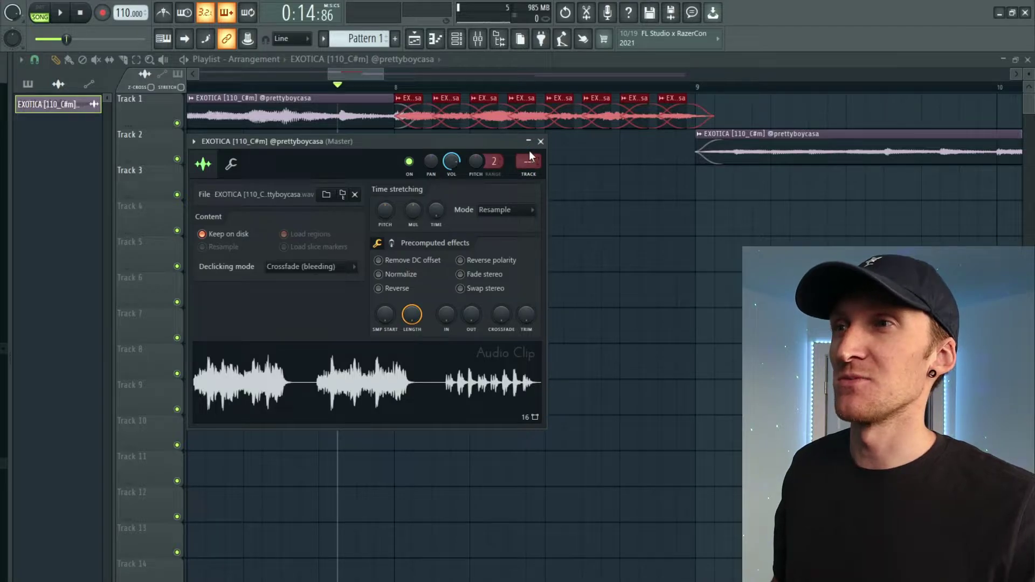
{"action": "key", "text": "space"}
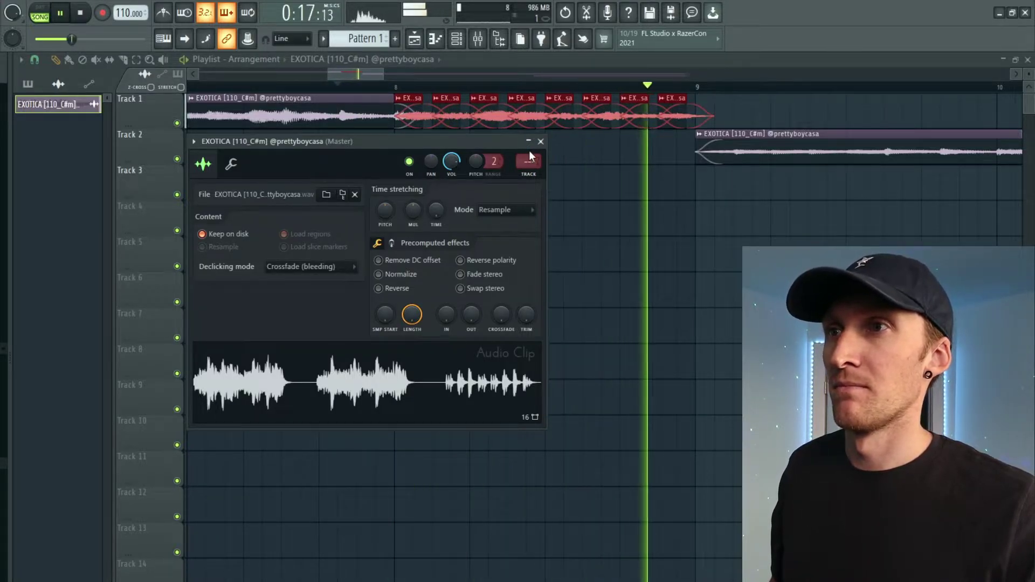
{"action": "key", "text": "space"}
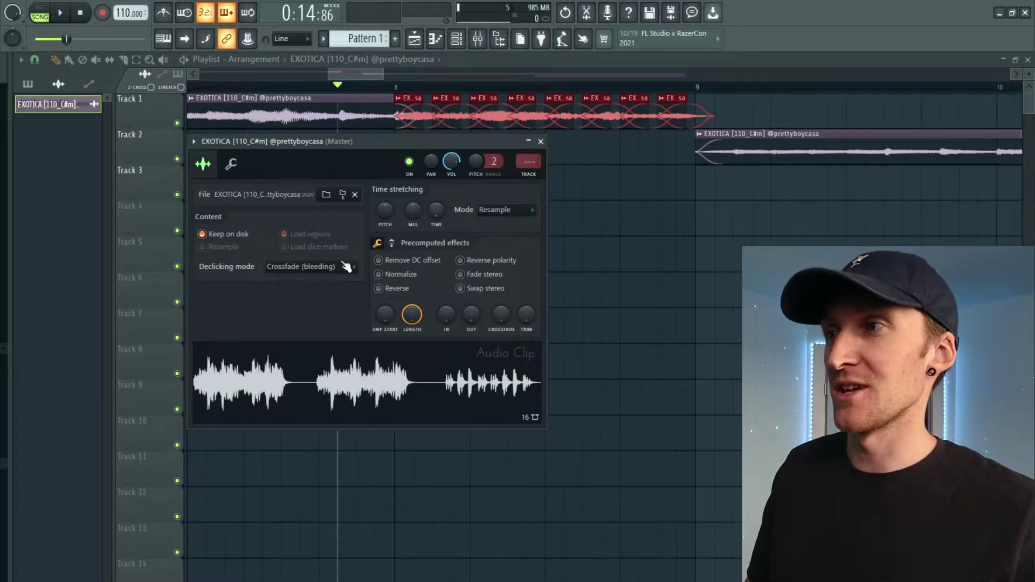
Set the declicking mode to Transient (bleeding) and deselect the slices on Track 1.
{"action": "left_click", "coordinate": [335, 306]}
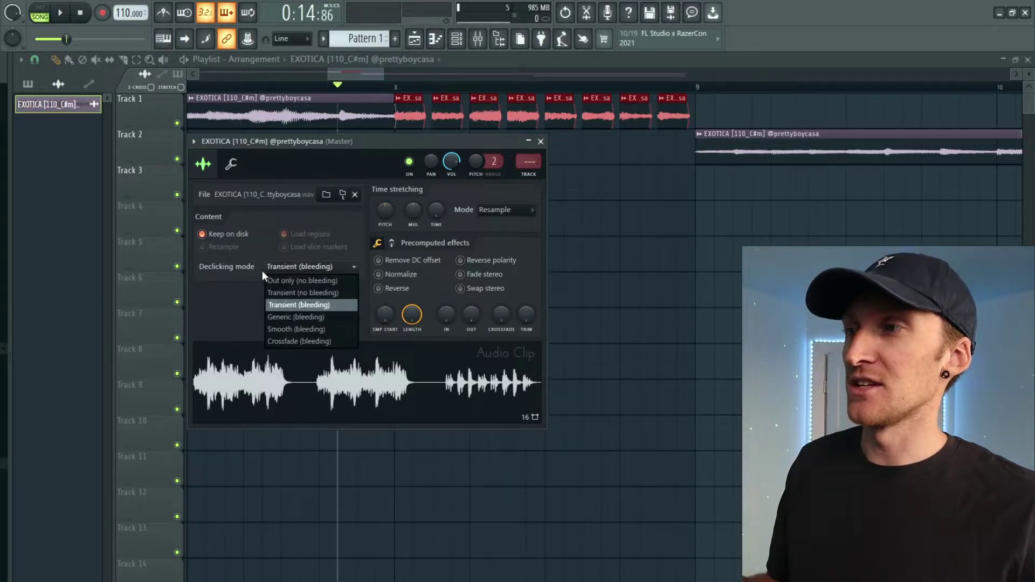
{"action": "left_click", "coordinate": [368, 111]}
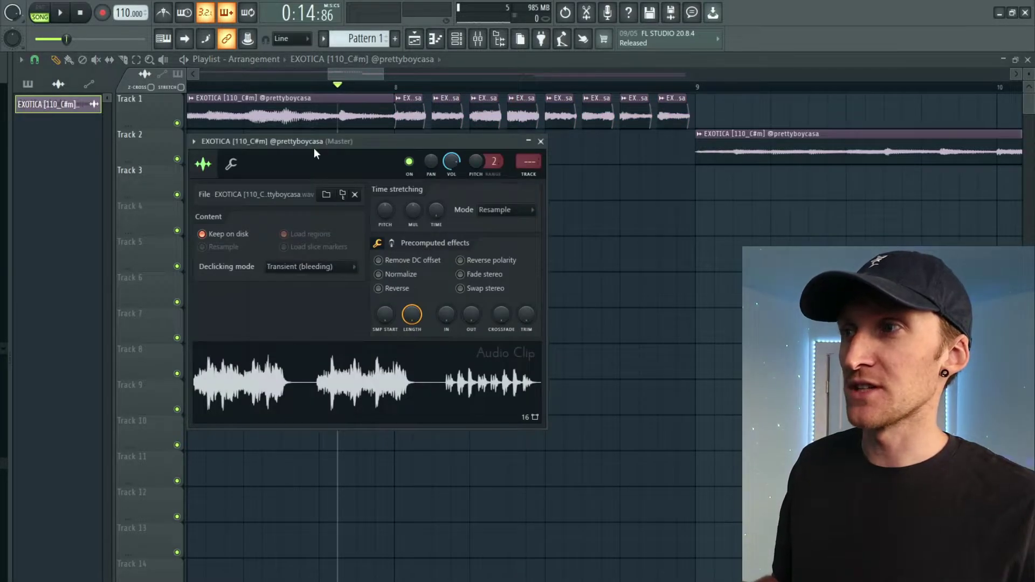
Set the declicking mode to Generic (bleeding), close the clip settings and play through the slices between bars 8 and 9.
{"action": "left_click", "coordinate": [327, 272]}
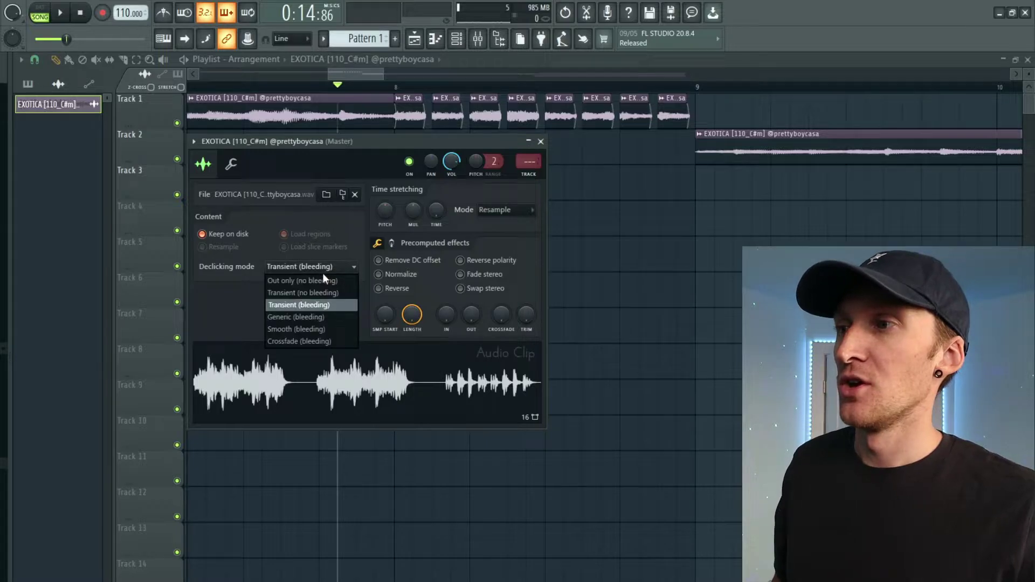
{"action": "left_click", "coordinate": [320, 317]}
{"action": "key", "text": "space"}
{"action": "key", "text": "Escape"}
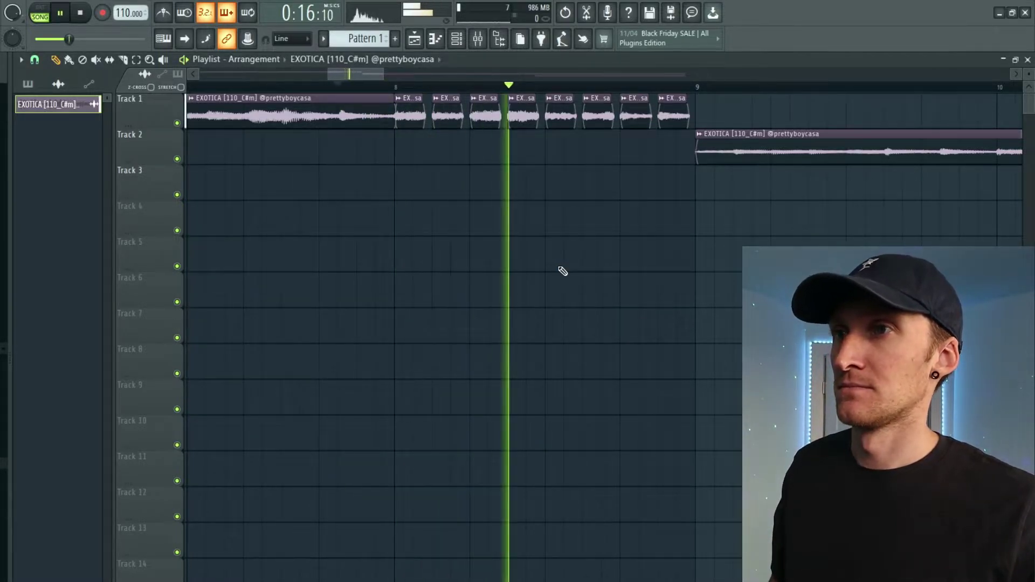
{"action": "key", "text": "space"}
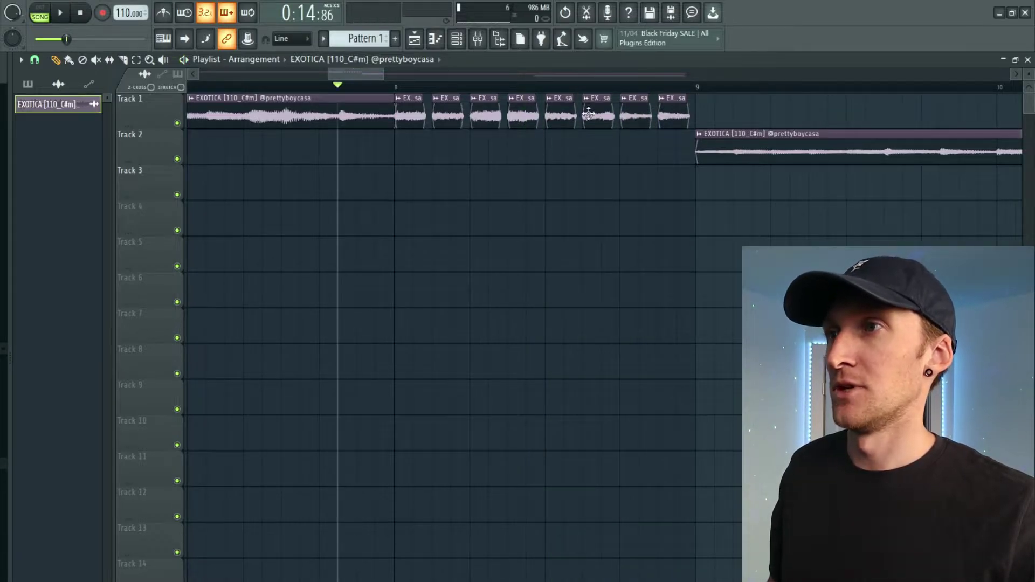
Replace the Track 1 slices with one continuous clip ending shortly before bar 9 and play across its cut edge.
{"action": "mouse_move", "coordinate": [712, 110]}
{"action": "left_mouse_down"}
{"action": "mouse_move", "coordinate": [395, 118]}
{"action": "mouse_move", "coordinate": [684, 103]}
{"action": "left_mouse_up"}
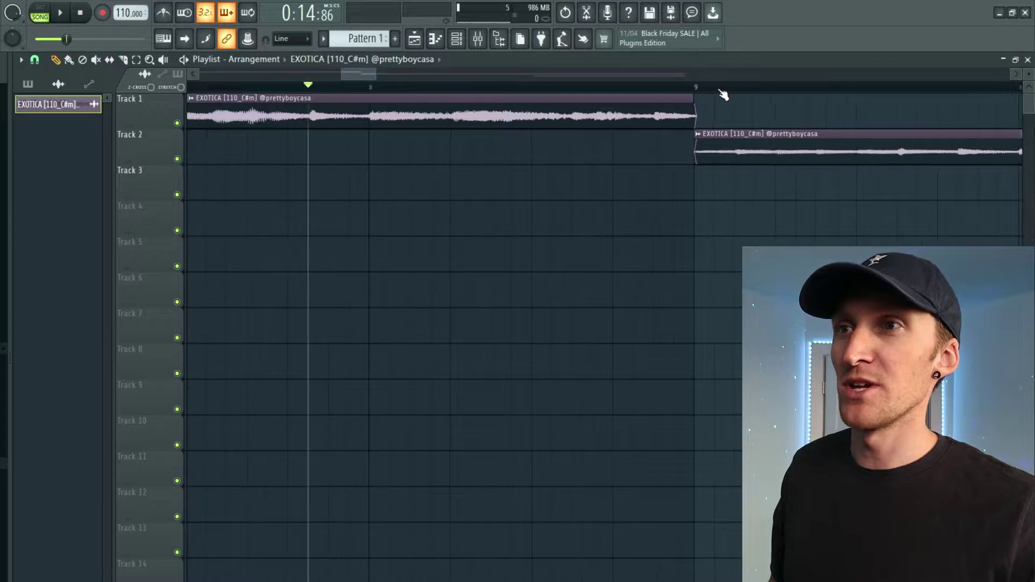
{"action": "scroll", "coordinate": [723, 95], "scroll_direction": "up", "scroll_amount": 2}
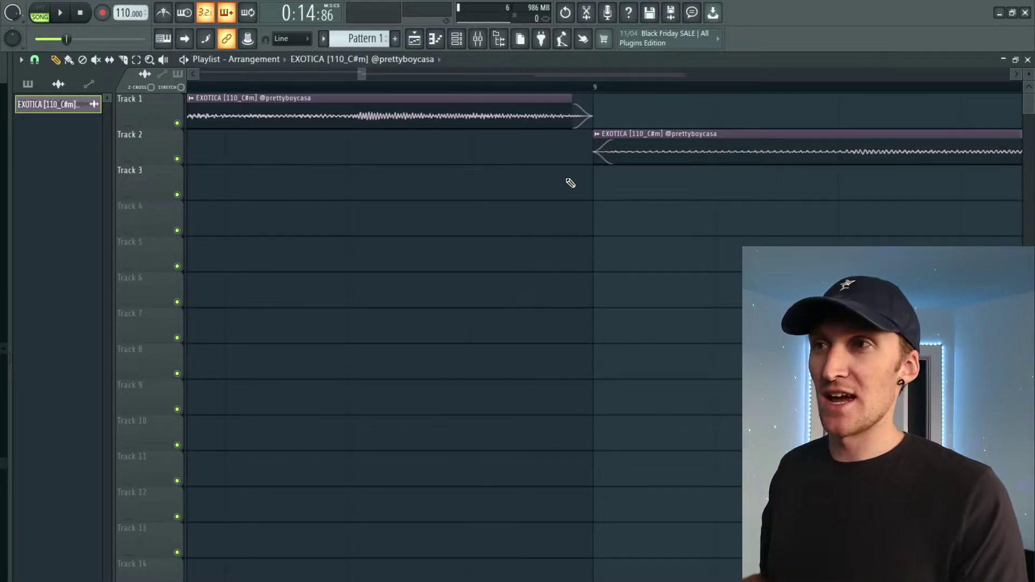
{"action": "scroll", "coordinate": [538, 114], "scroll_direction": "down", "scroll_amount": 1}
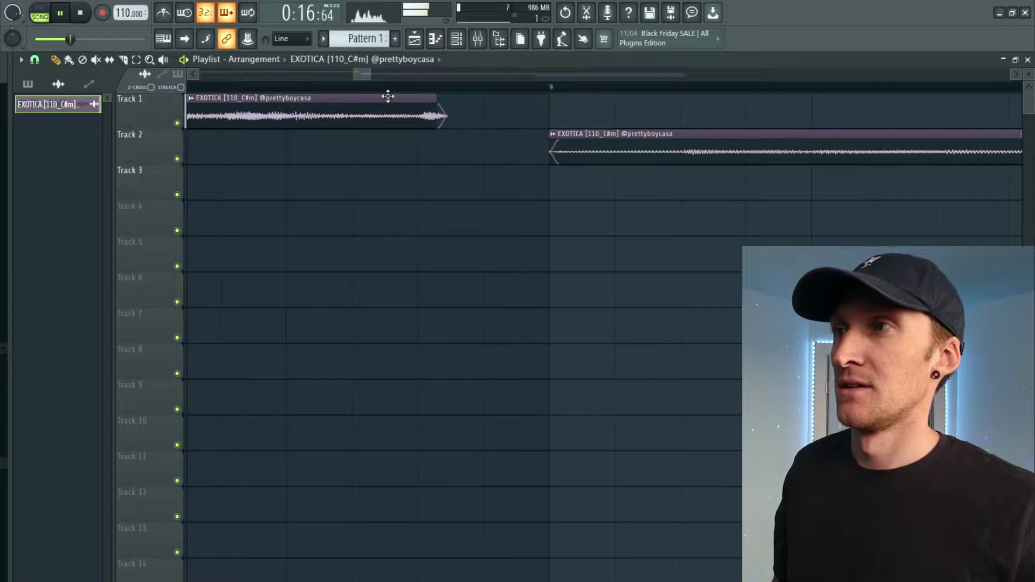
{"action": "key", "text": "space"}
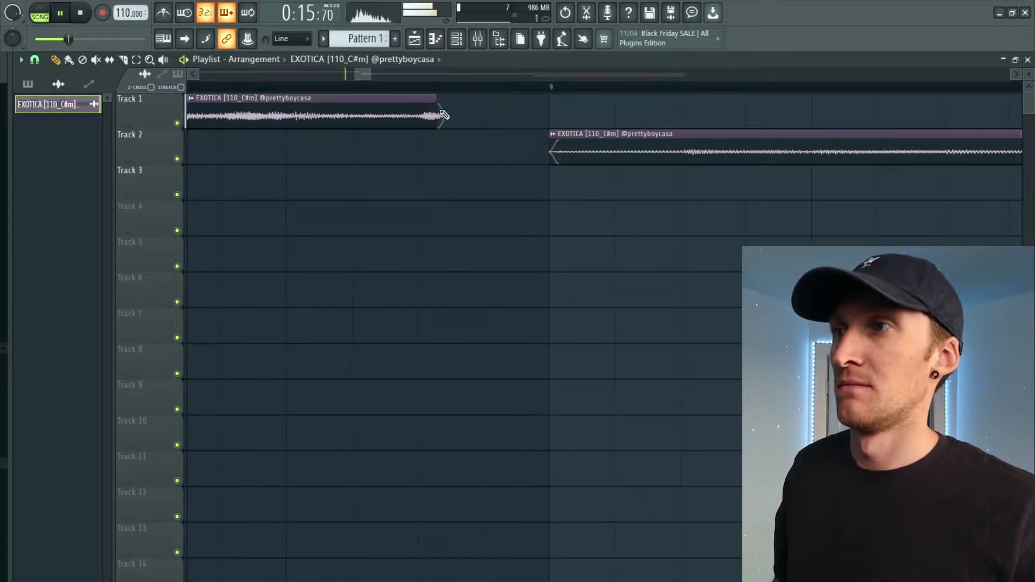
Trim the end of the Track 1 clip slightly shorter and replay across its cut edge before bar 9.
{"action": "key", "text": "space"}
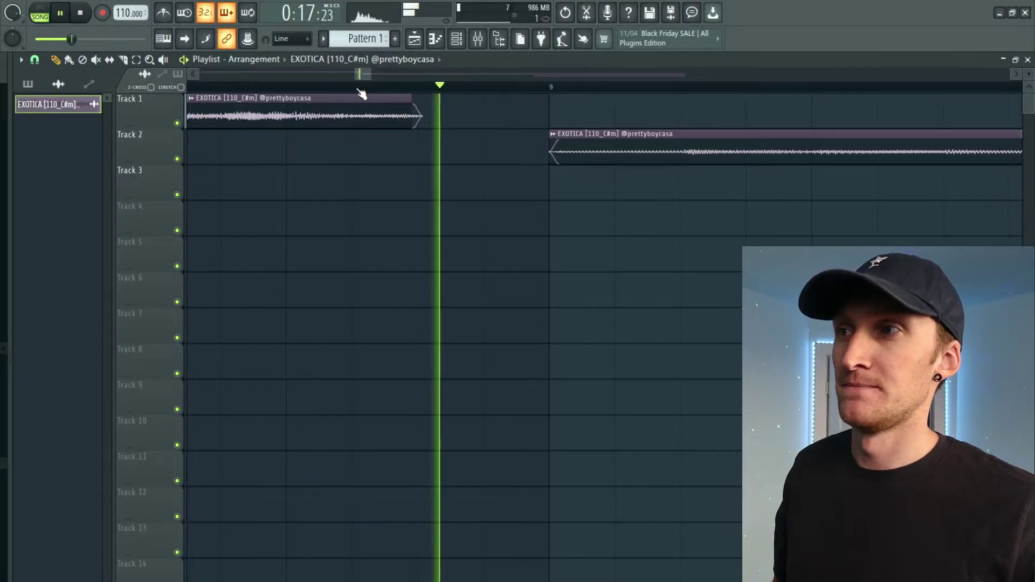
{"action": "key", "text": "space"}
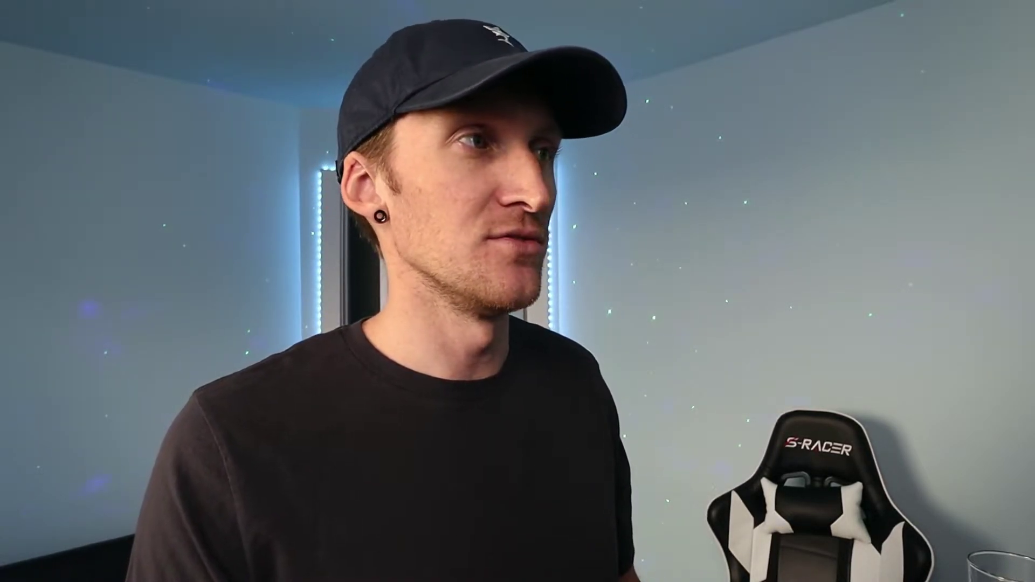
Duplicate the Thug (808) notes of bars 1 and 2 into bars 3 and 4.
{"action": "left_click_drag", "start_coordinate": [435, 155], "coordinate": [846, 300]}
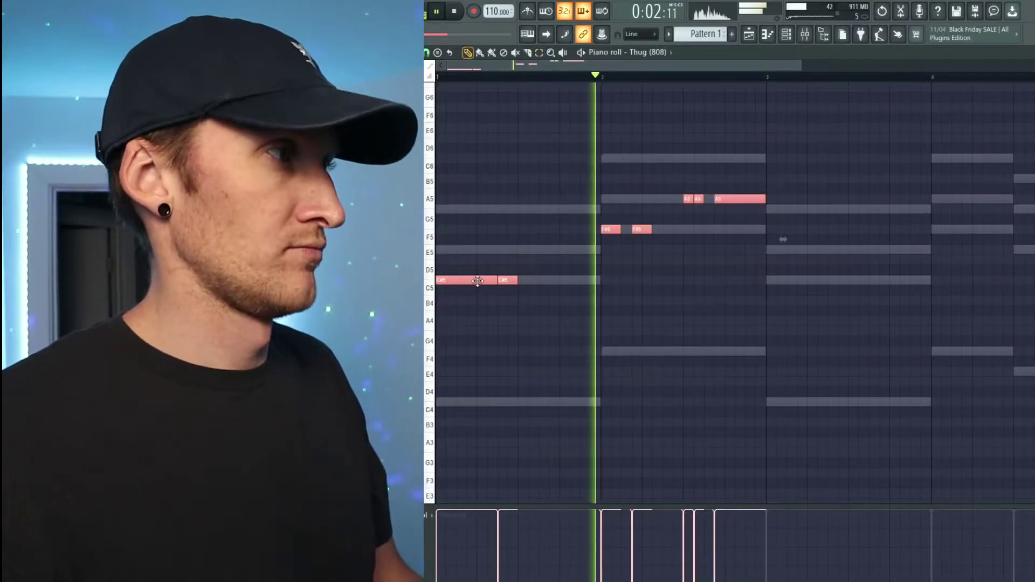
{"action": "key", "text": "ctrl+b"}
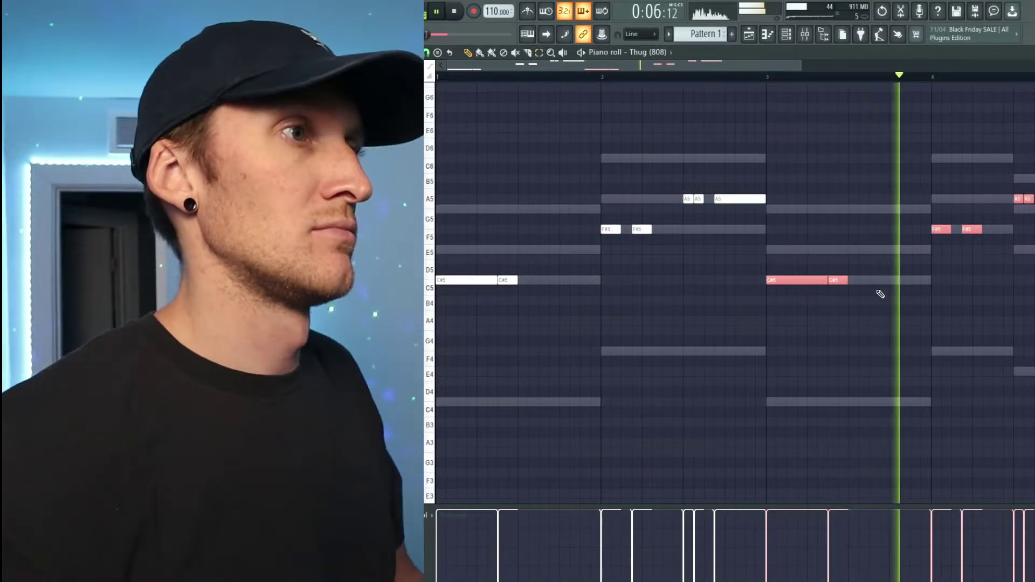
{"action": "right_click", "coordinate": [944, 278]}
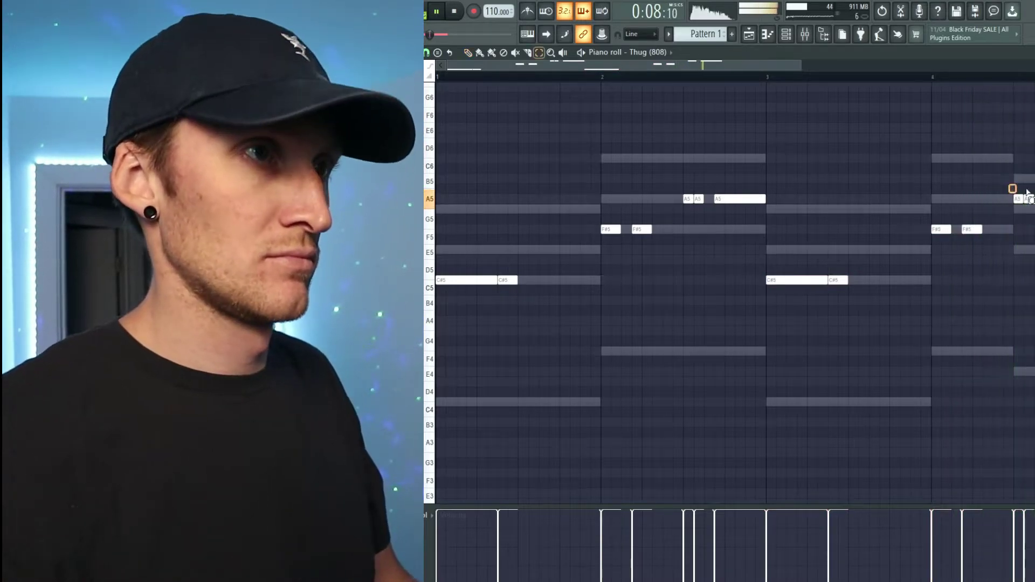
Raise the last three 808 notes in the second half of bar 4 to B5 and deselect them.
{"action": "key", "text": "space"}
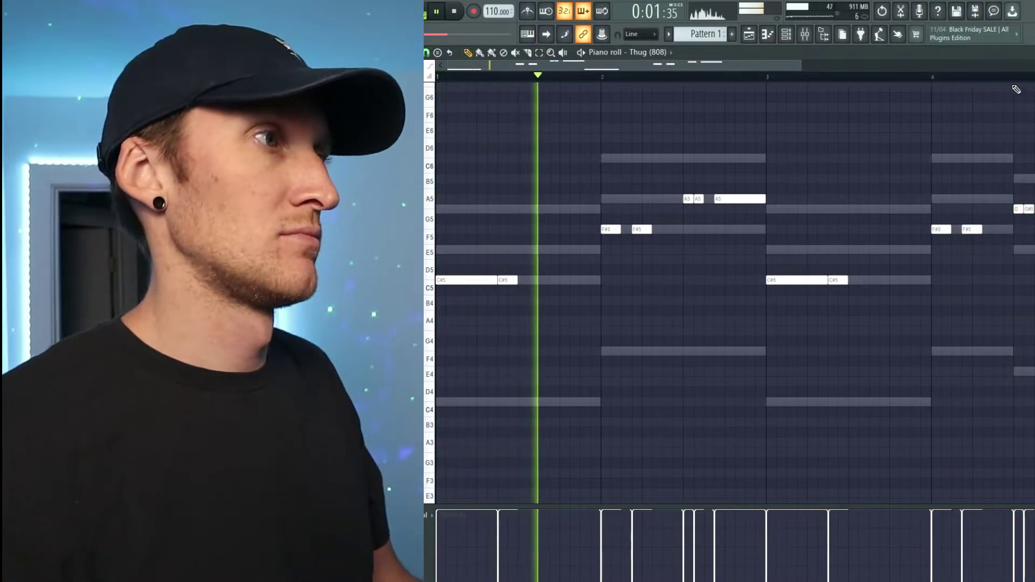
{"action": "scroll", "coordinate": [1017, 87], "scroll_direction": "down", "scroll_amount": 2}
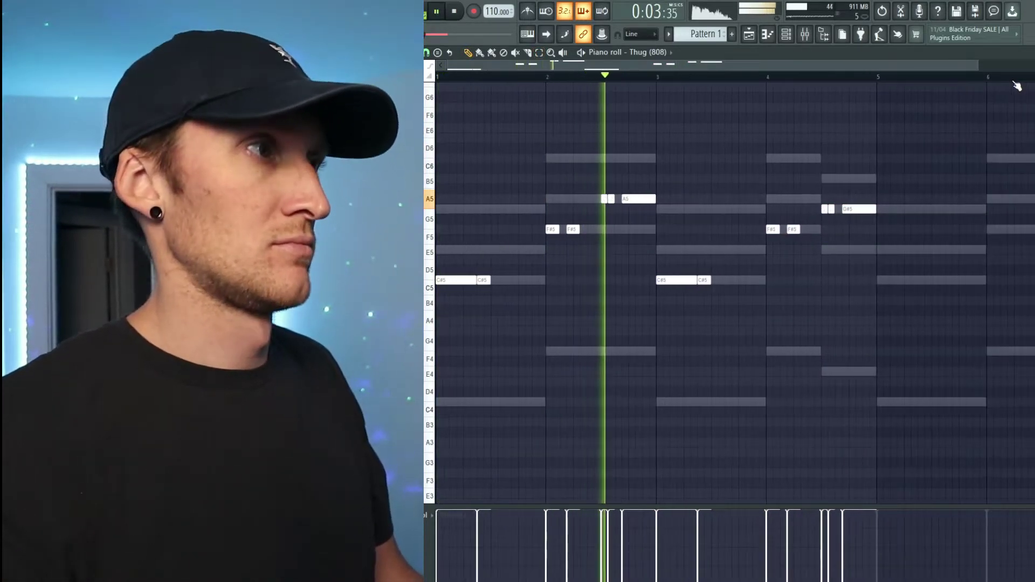
{"action": "scroll", "coordinate": [1017, 87], "scroll_direction": "down", "scroll_amount": 2}
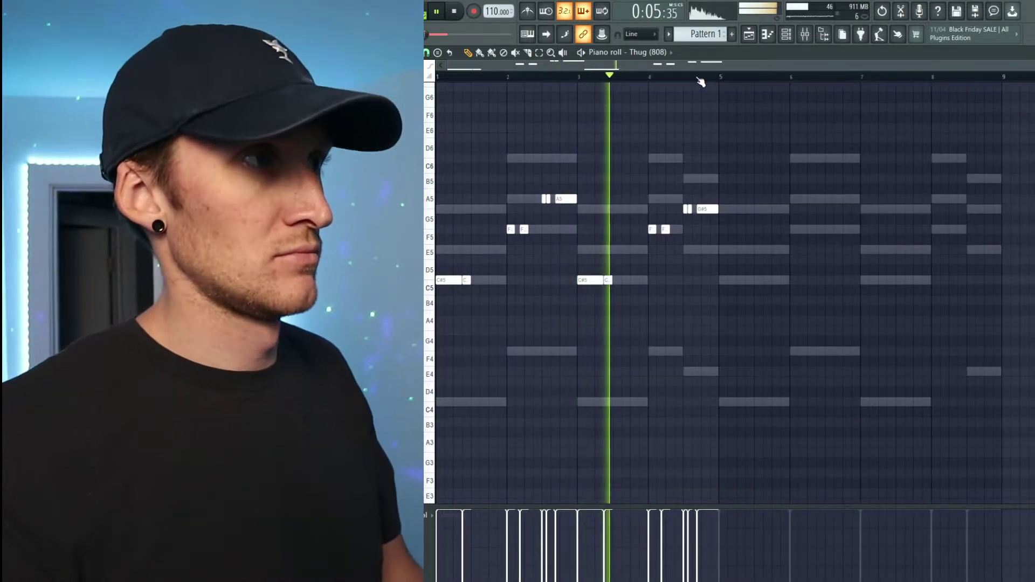
{"action": "scroll", "coordinate": [701, 81], "scroll_direction": "up", "scroll_amount": 2}
{"action": "left_click_drag", "start_coordinate": [680, 195], "coordinate": [732, 217]}
{"action": "key", "text": "shift+Up"}
{"action": "key", "text": "shift+Up"}
{"action": "key", "text": "shift+Up"}
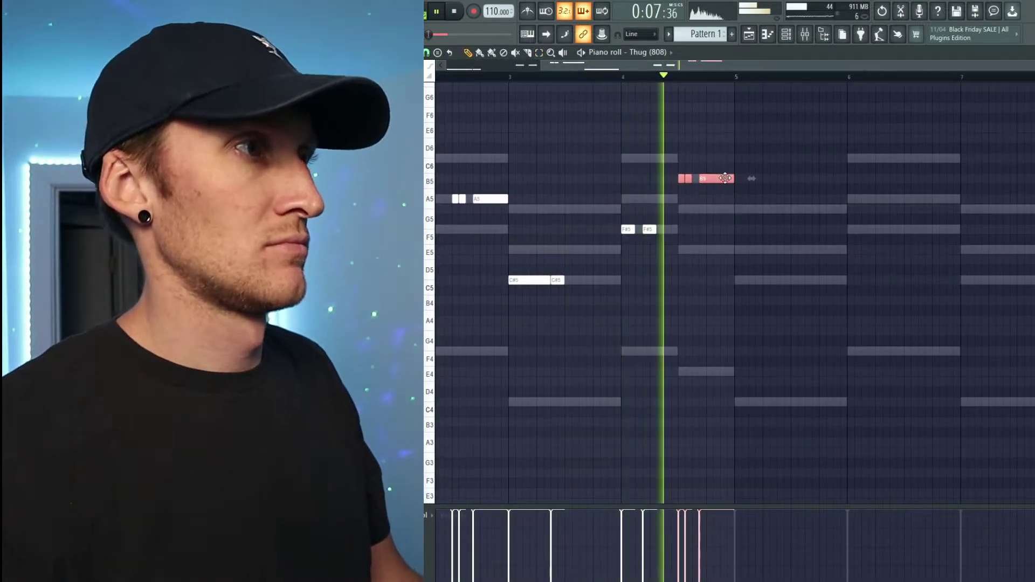
{"action": "left_click", "coordinate": [732, 211], "text": "ctrl"}
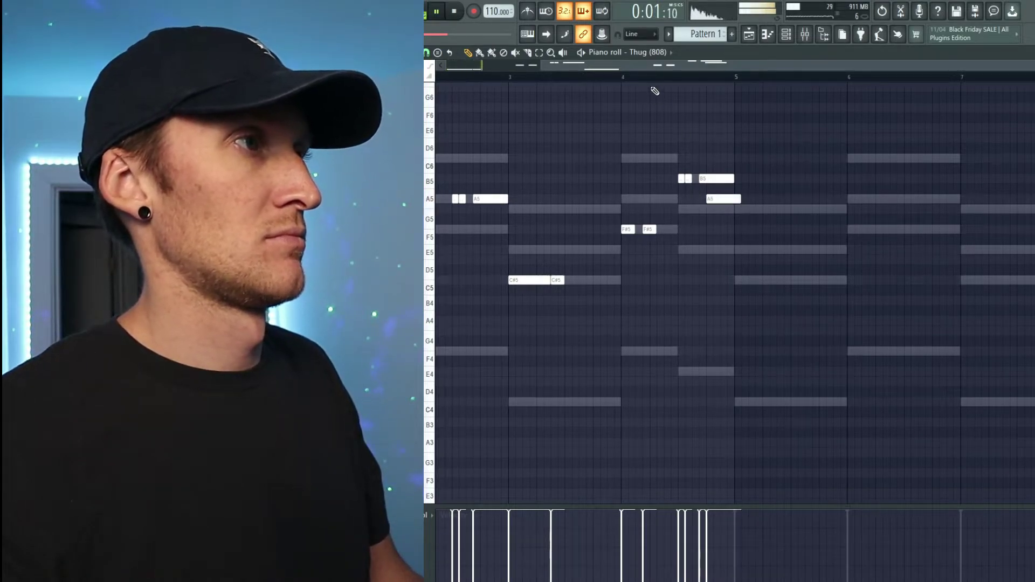
Replace the long B5 note ending bar 4 with an A5 note followed by a short G#5 note.
{"action": "left_click", "coordinate": [658, 88]}
{"action": "right_click", "coordinate": [709, 179]}
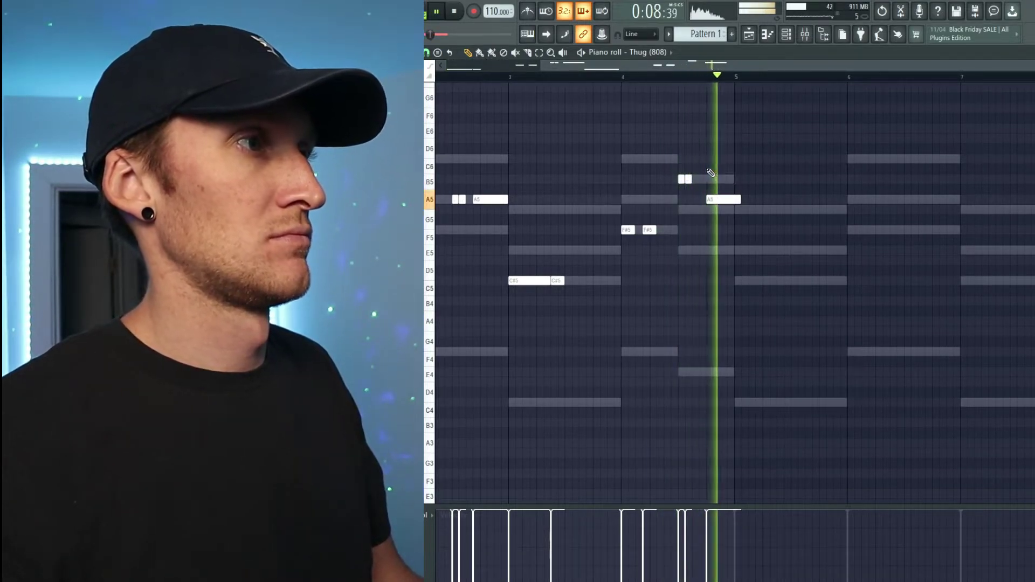
{"action": "left_click_drag", "start_coordinate": [721, 197], "coordinate": [719, 199]}
{"action": "left_click", "coordinate": [728, 209]}
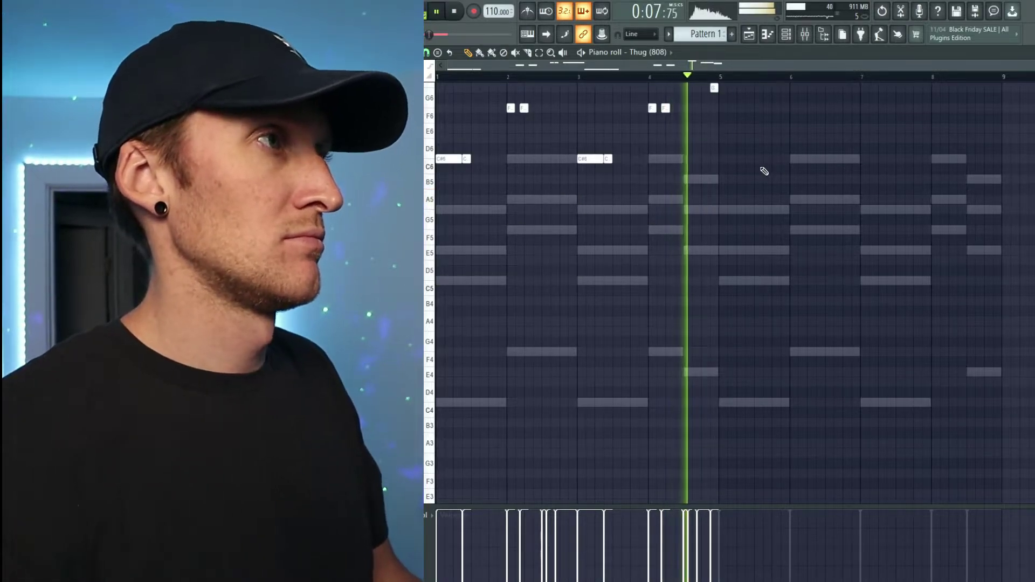
Try the whole 808 melody one octave higher.
{"action": "key", "text": "ctrl+Up"}
{"action": "scroll", "coordinate": [763, 169], "scroll_direction": "up", "scroll_amount": 3}
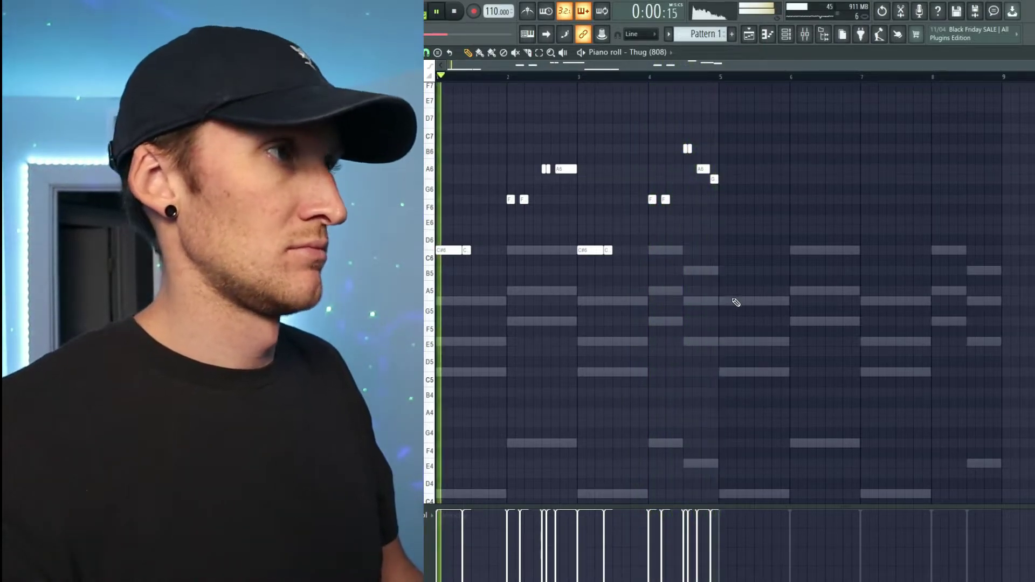
{"action": "key", "text": "ctrl+Down"}
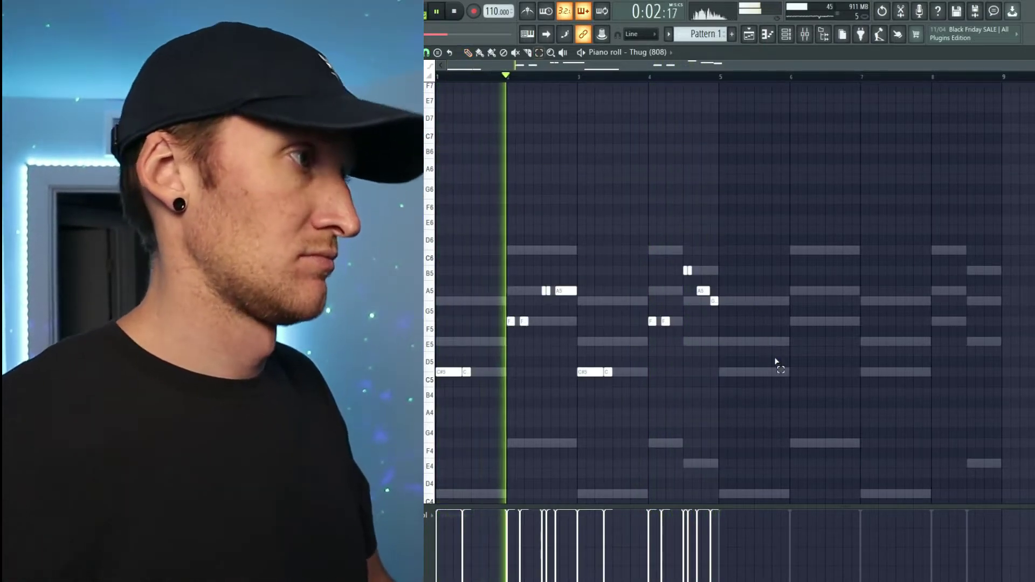
Copy the complete four-bar 808 melody into bars 5 to 8 and deselect the copies.
{"action": "left_click_drag", "start_coordinate": [795, 467], "coordinate": [434, 208]}
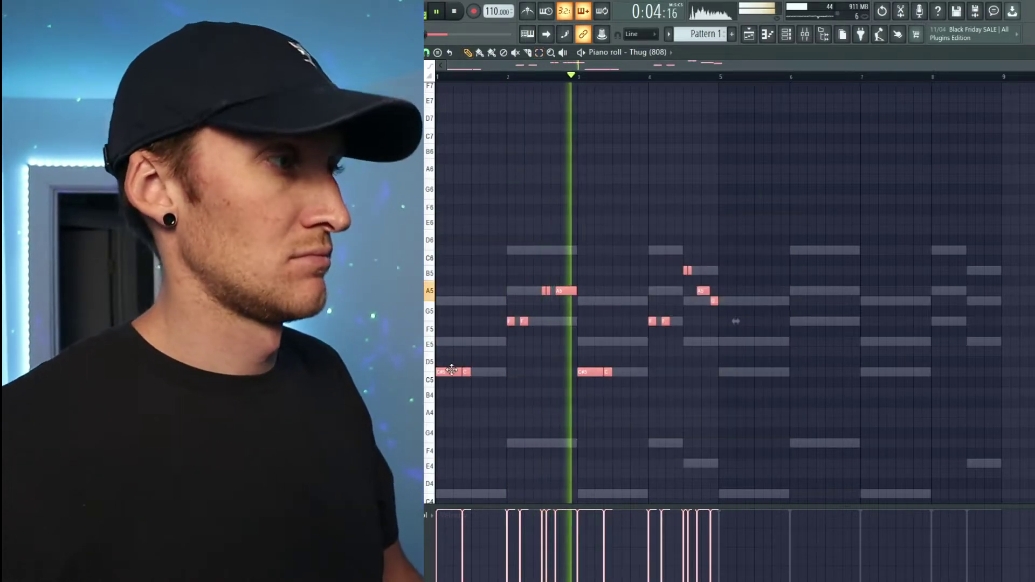
{"action": "left_click_drag", "start_coordinate": [450, 369], "coordinate": [739, 365]}
{"action": "left_click", "coordinate": [761, 326], "text": "ctrl"}
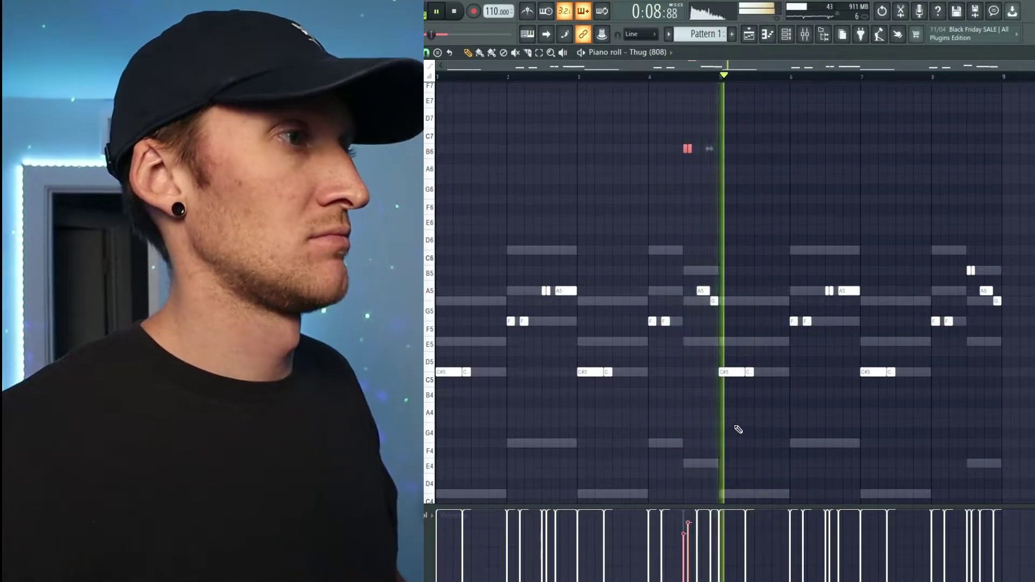
Raise the two short B5 notes in bar 8 by an octave to B6 and reduce their velocities.
{"action": "left_click", "coordinate": [739, 429]}
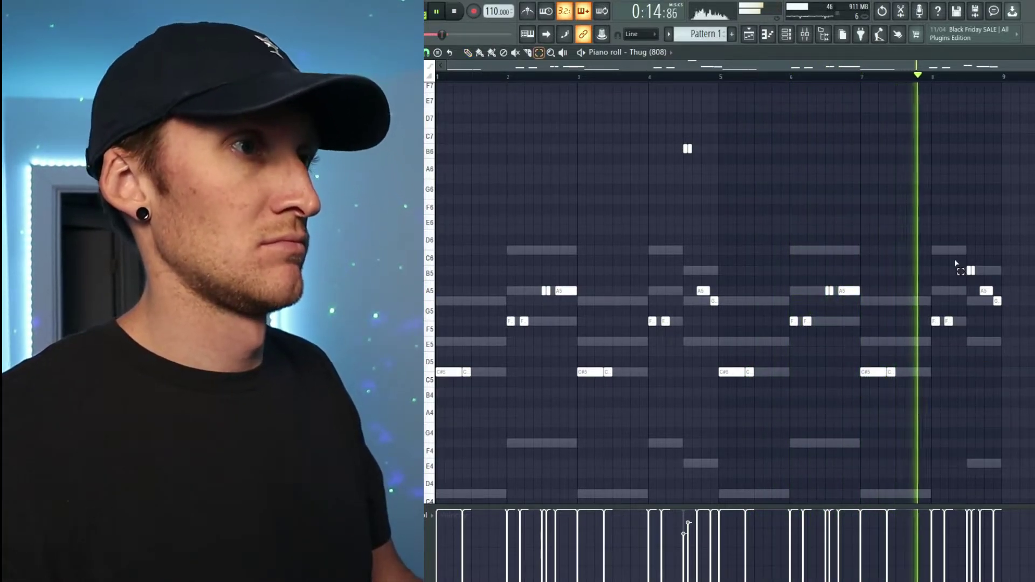
{"action": "left_click_drag", "start_coordinate": [954, 259], "coordinate": [985, 277]}
{"action": "key", "text": "ctrl+Up"}
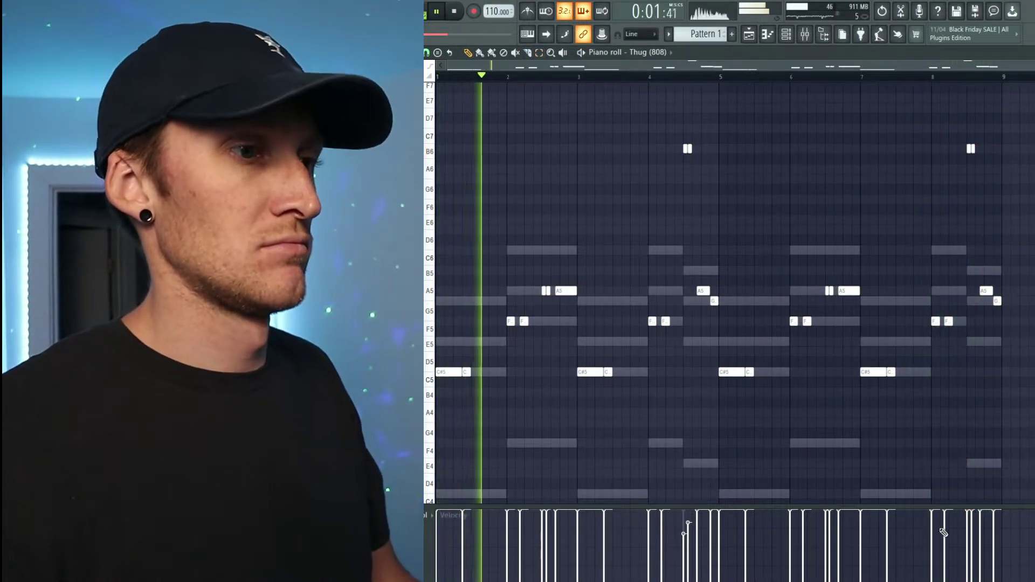
{"action": "left_click_drag", "start_coordinate": [967, 536], "coordinate": [980, 512]}
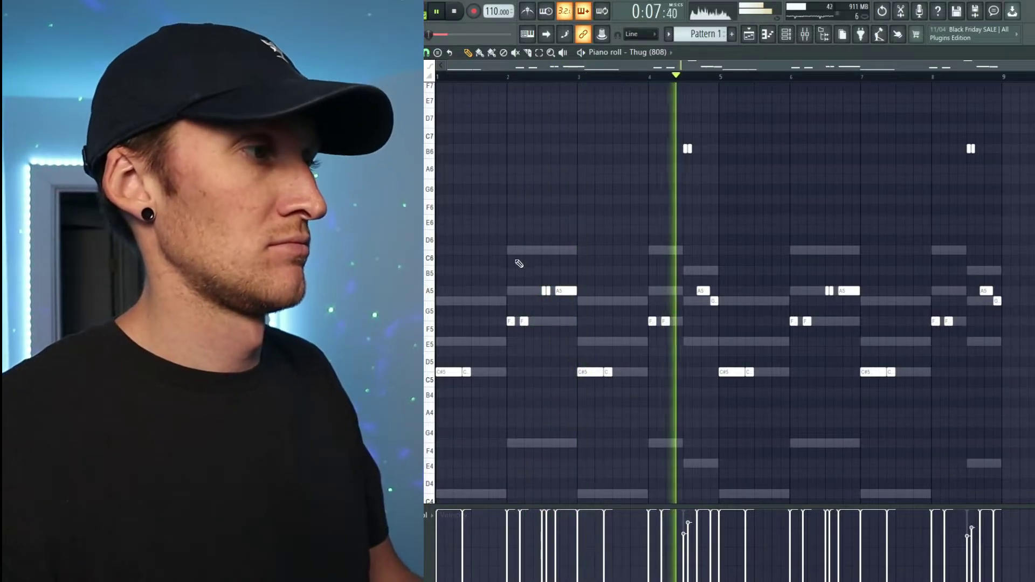
Delete the two short A5 notes in bar 2 and lengthen the remaining A5 note, starting earlier and ending at bar 3.
{"action": "key", "text": "space"}
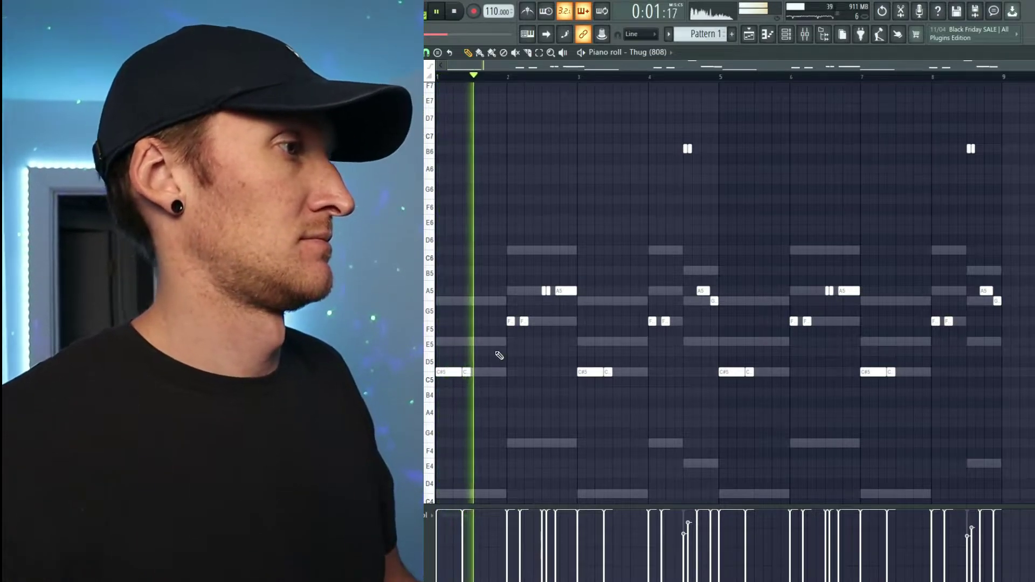
{"action": "right_click", "coordinate": [547, 292]}
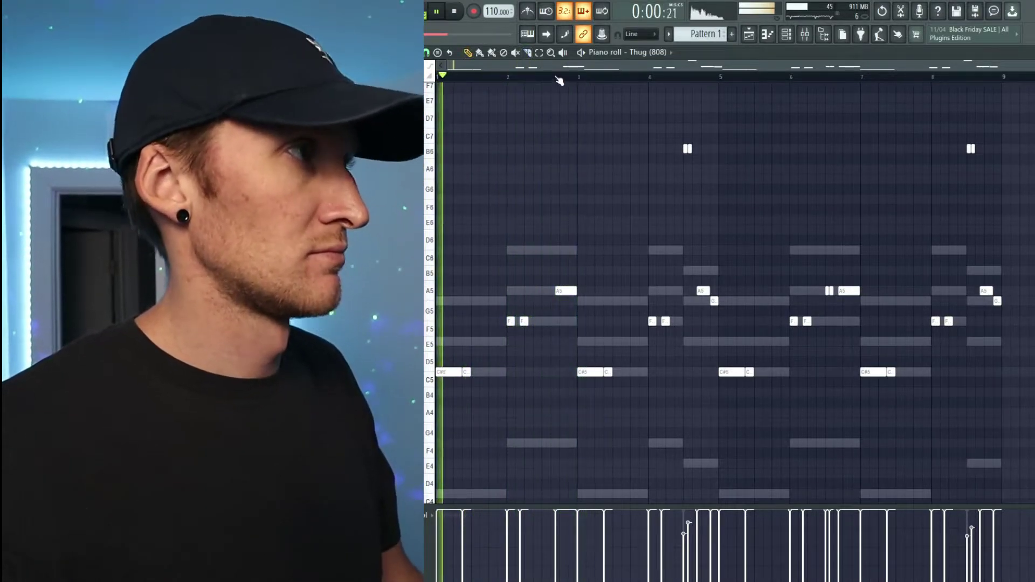
{"action": "scroll", "coordinate": [541, 79], "scroll_direction": "up", "scroll_amount": 3}
{"action": "mouse_move", "coordinate": [625, 291]}
{"action": "left_mouse_down"}
{"action": "mouse_move", "coordinate": [616, 291]}
{"action": "mouse_move", "coordinate": [629, 292]}
{"action": "left_mouse_up"}
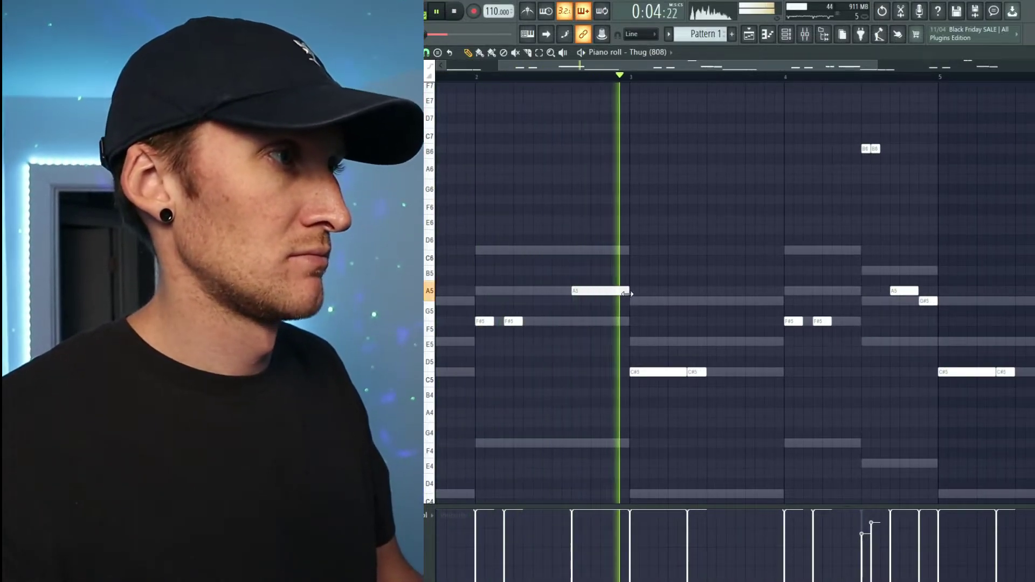
Replay the 808 pattern, check the Thug (808) channel in the channel rack and return to its piano roll.
{"action": "key", "text": "space"}
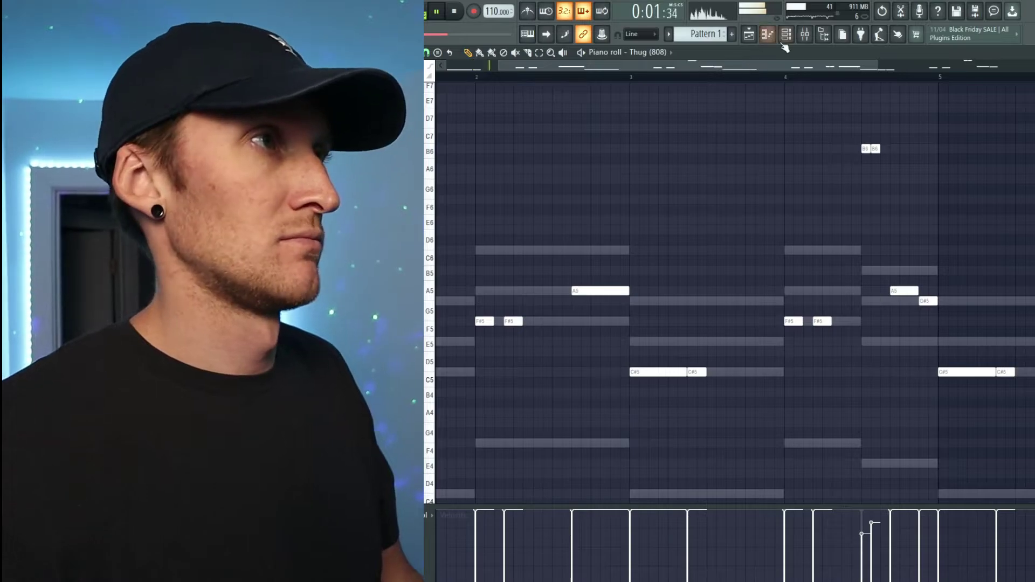
{"action": "left_click", "coordinate": [786, 35]}
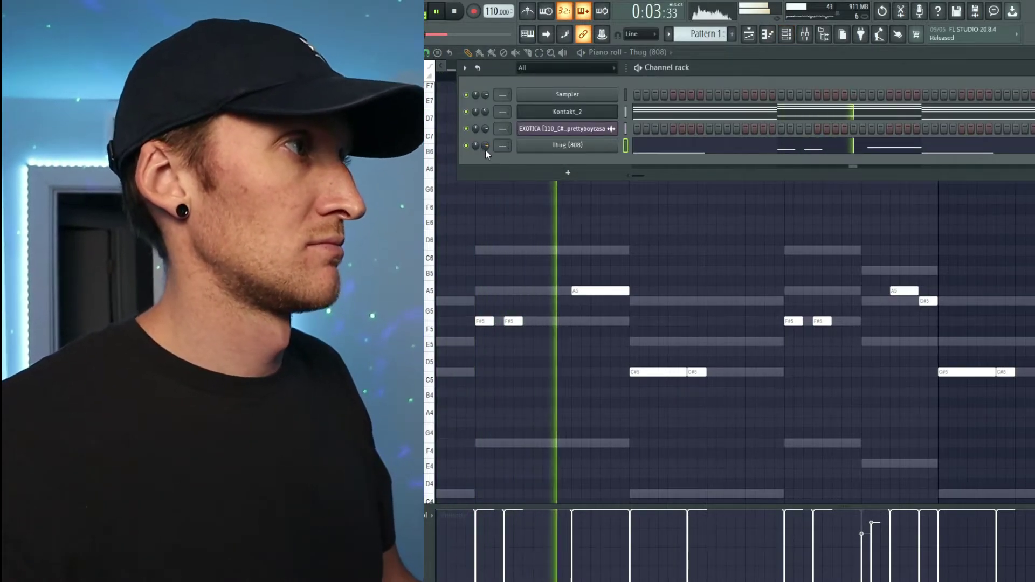
{"action": "right_click", "coordinate": [718, 292]}
{"action": "scroll", "coordinate": [708, 84], "scroll_direction": "down", "scroll_amount": 3}
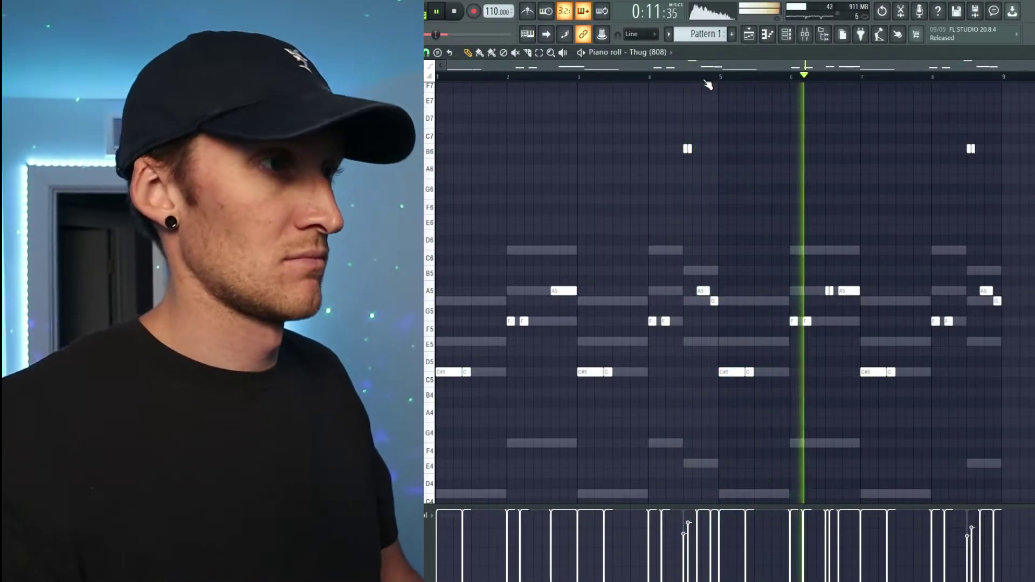
Lower the two short B6 notes in bar 4 by an octave to B5 and deselect them.
{"action": "left_click_drag", "start_coordinate": [672, 129], "coordinate": [714, 155]}
{"action": "key", "text": "ctrl+Down"}
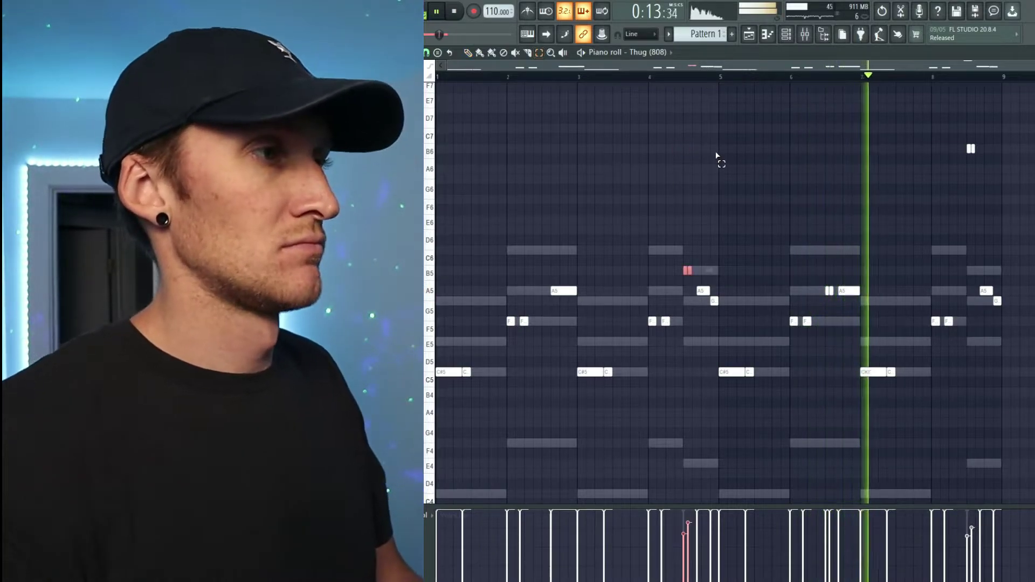
{"action": "left_click", "coordinate": [749, 159]}
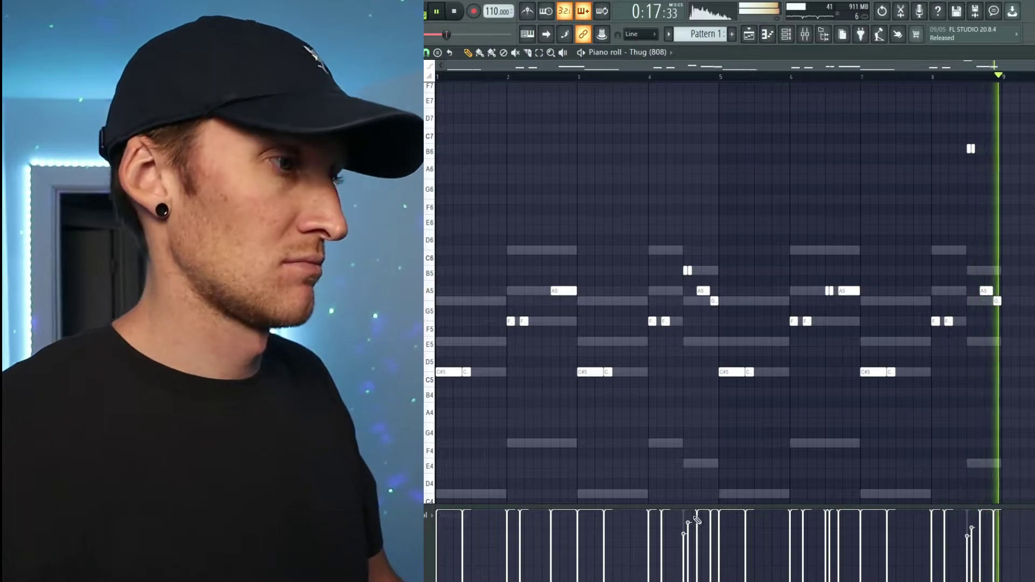
Duplicate the six Harwin (Clap) notes of bars 1 to 4 and shift the copies to the matching places in bars 5 to 8.
{"action": "left_click_drag", "start_coordinate": [438, 268], "coordinate": [800, 335]}
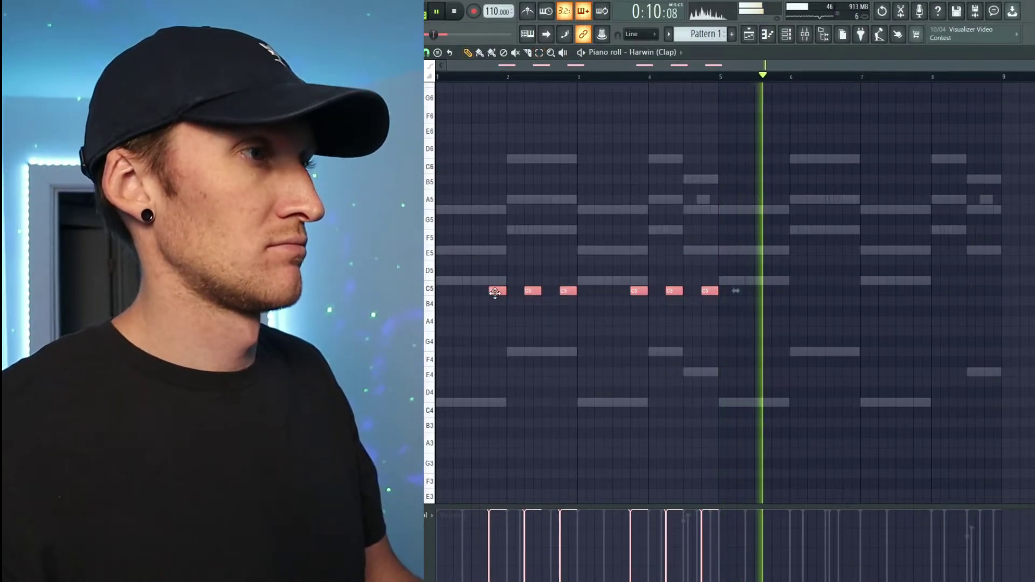
{"action": "key", "text": "ctrl+b"}
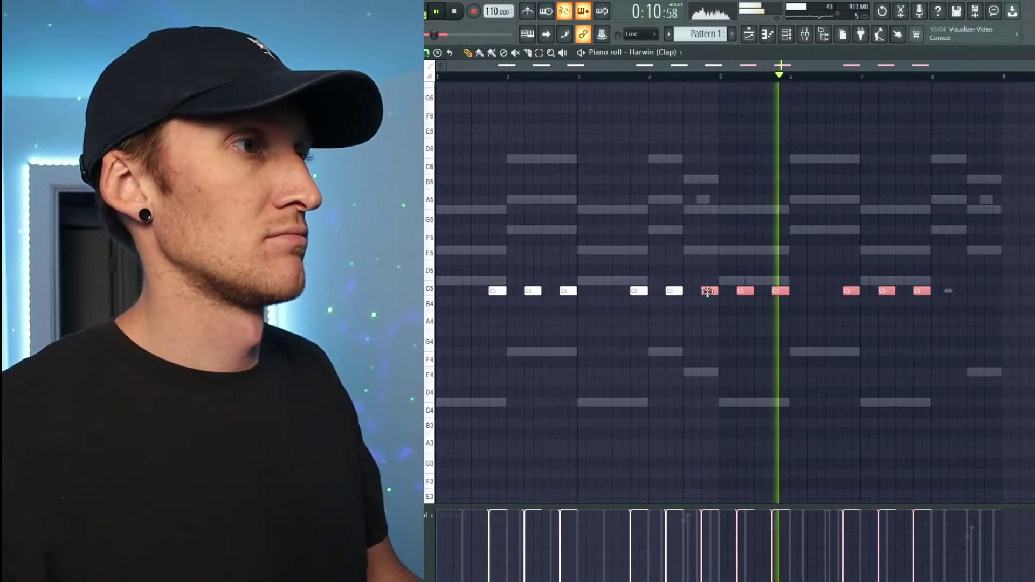
{"action": "left_click_drag", "start_coordinate": [708, 291], "coordinate": [779, 291]}
{"action": "left_click", "coordinate": [813, 324]}
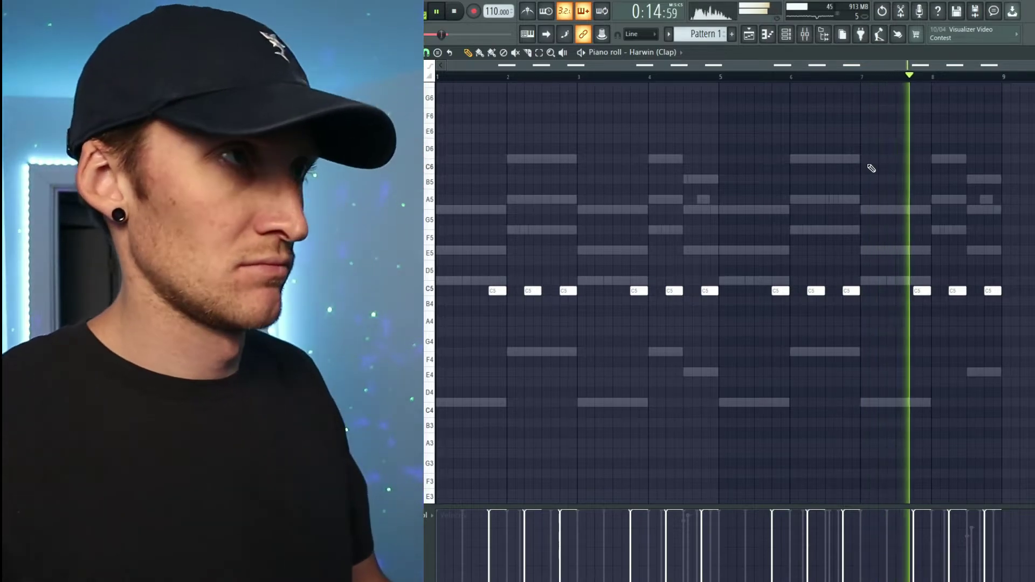
Build the Horses (Clap) part with one short F4 note late in each of bars 1, 3, 5 and 7.
{"action": "left_click", "coordinate": [786, 34]}
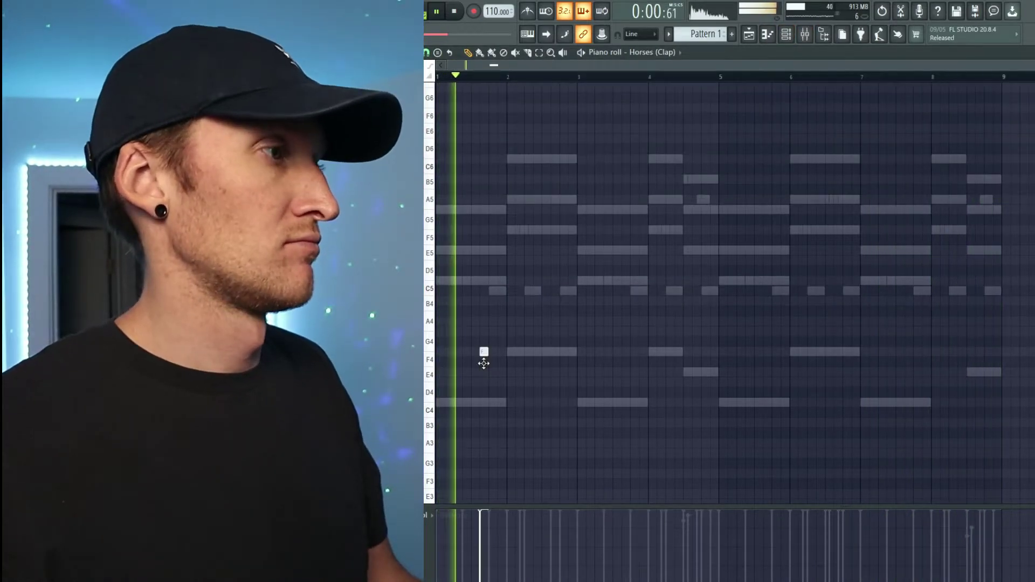
{"action": "left_click_drag", "start_coordinate": [483, 360], "coordinate": [483, 364]}
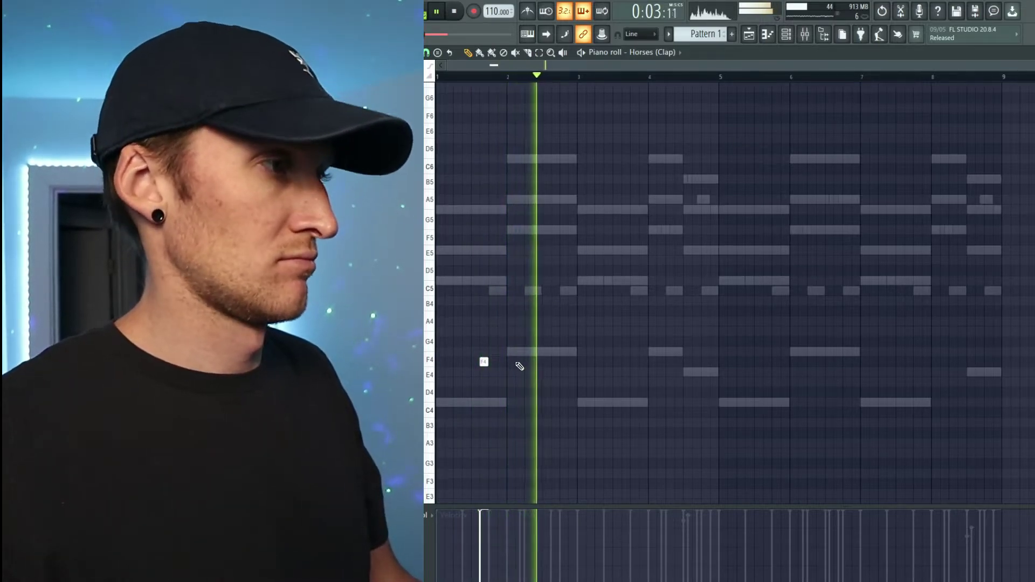
{"action": "left_click", "coordinate": [628, 363]}
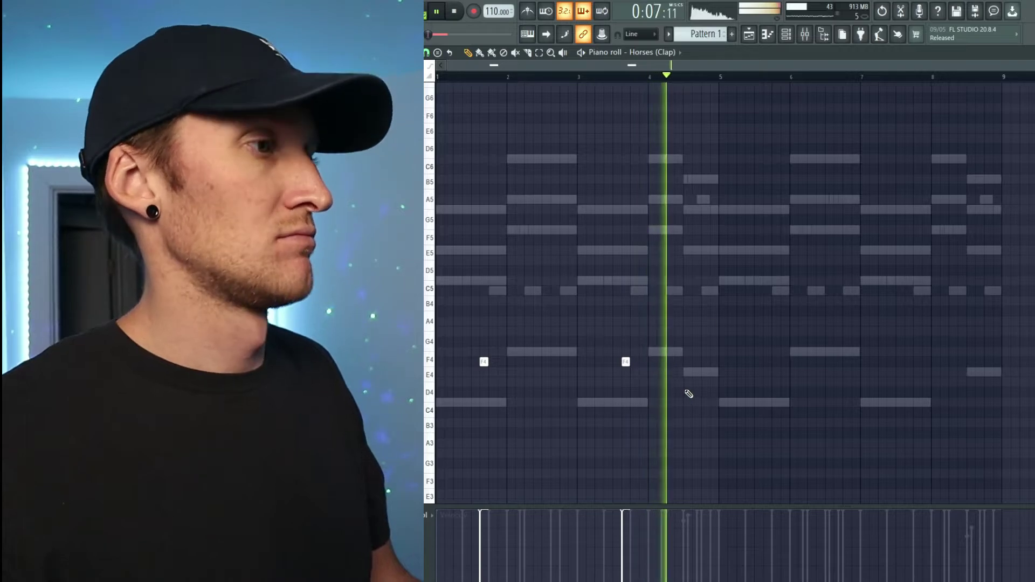
{"action": "left_click_drag", "start_coordinate": [690, 394], "coordinate": [768, 358]}
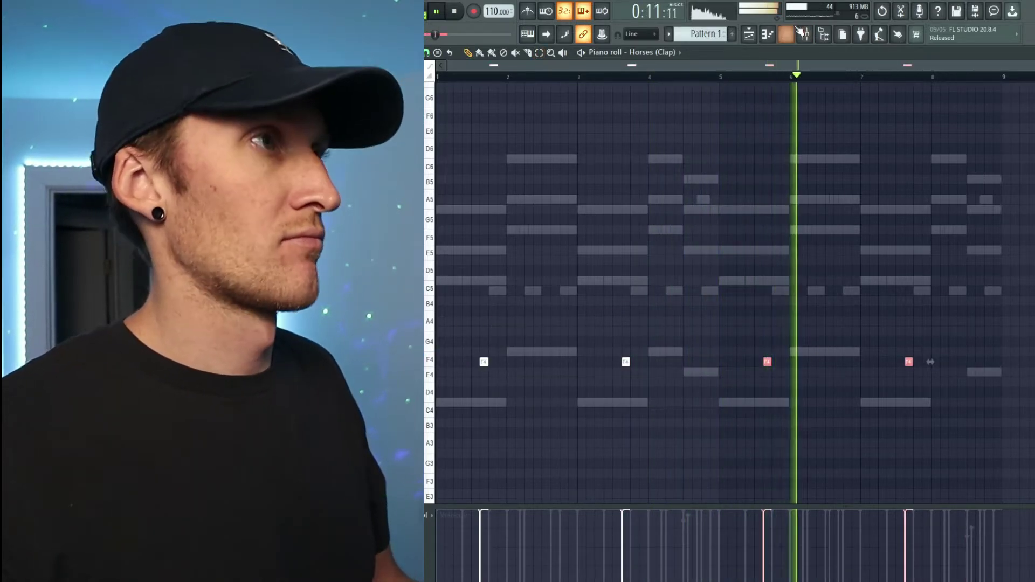
{"action": "key", "text": "F6"}
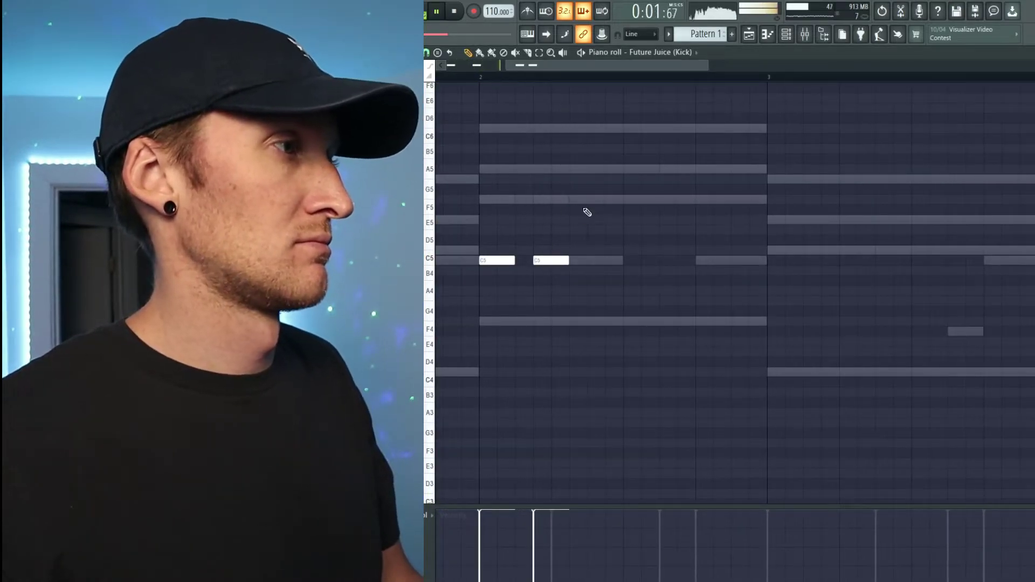
Repeat the C5 kick pattern of bars 1 and 2 at the matching places in bars 3 and 4.
{"action": "left_click", "coordinate": [678, 260]}
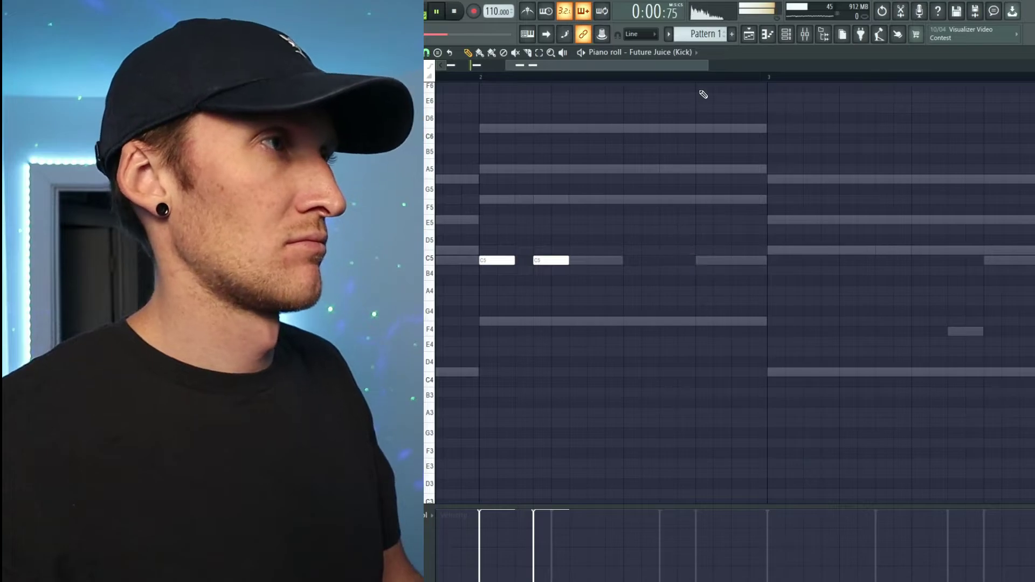
{"action": "scroll", "coordinate": [705, 86], "scroll_direction": "down", "scroll_amount": 4}
{"action": "left_click_drag", "start_coordinate": [600, 324], "coordinate": [580, 268]}
{"action": "right_click", "coordinate": [771, 301]}
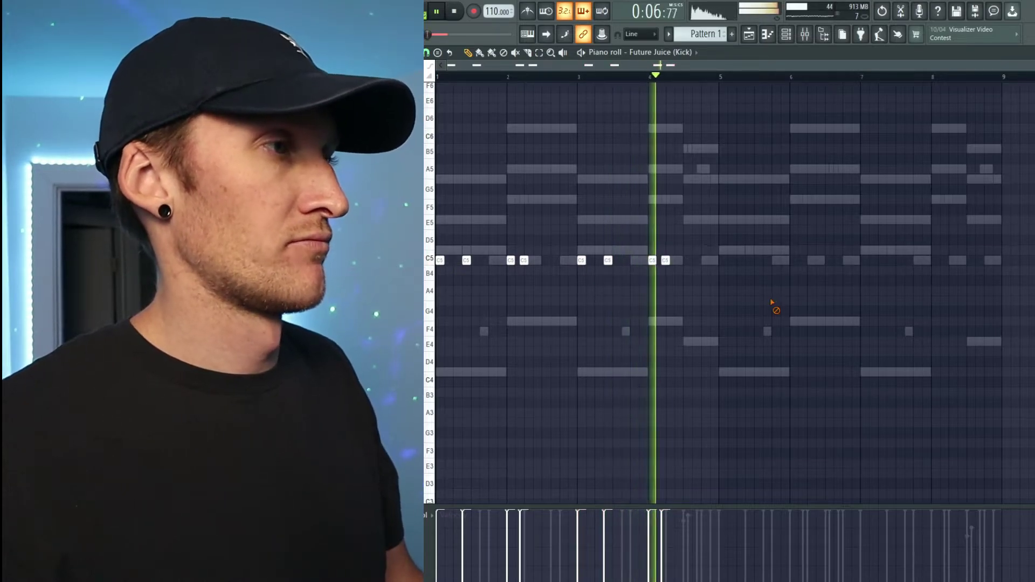
{"action": "key", "text": "space"}
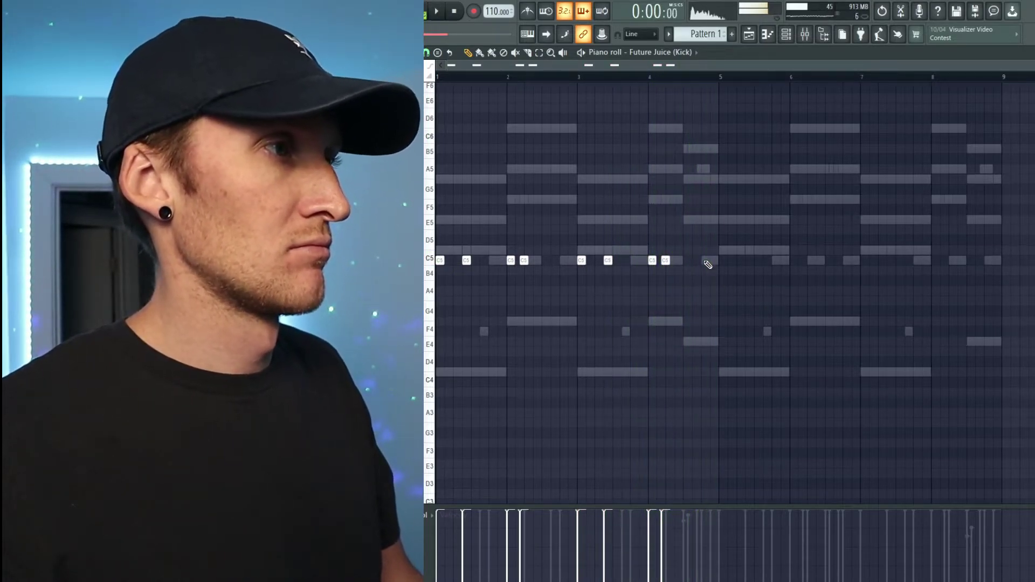
Add a short C5 kick note late in bar 4 and a longer C5 kick at the start of bar 5.
{"action": "left_click", "coordinate": [683, 65]}
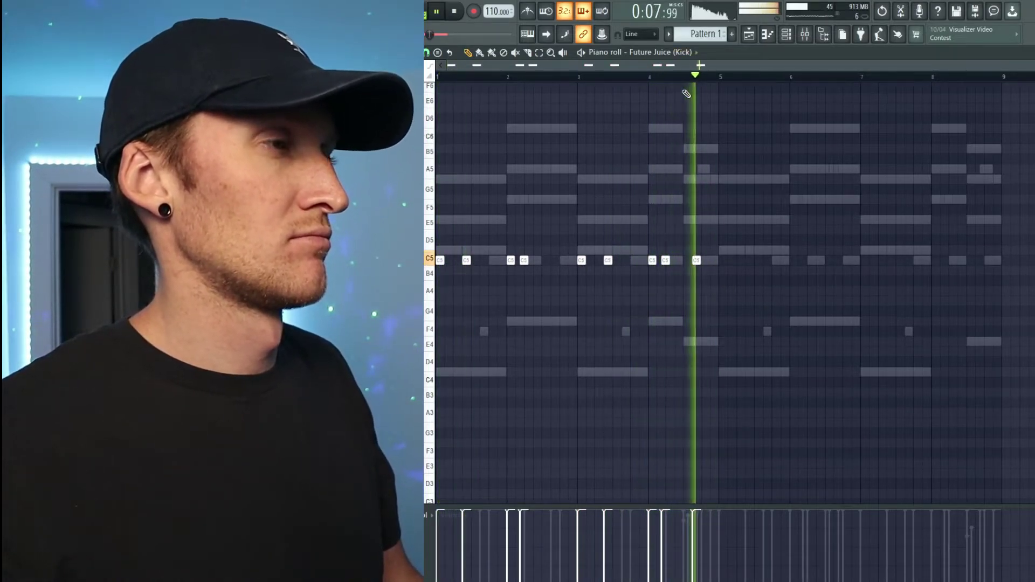
{"action": "key", "text": "space"}
{"action": "left_click", "coordinate": [701, 260]}
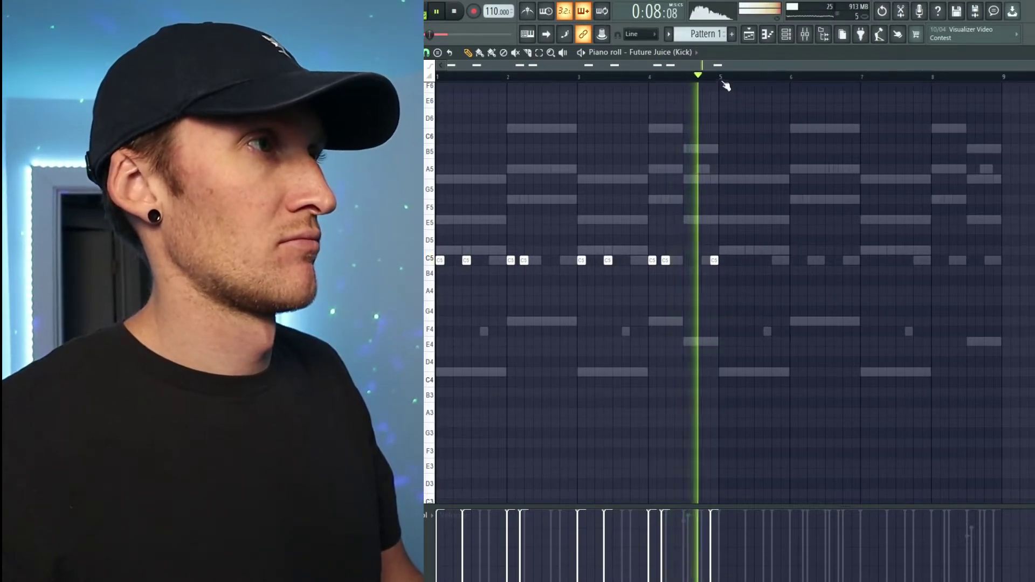
{"action": "scroll", "coordinate": [724, 83], "scroll_direction": "up", "scroll_amount": 3}
{"action": "left_click_drag", "start_coordinate": [720, 263], "coordinate": [704, 261]}
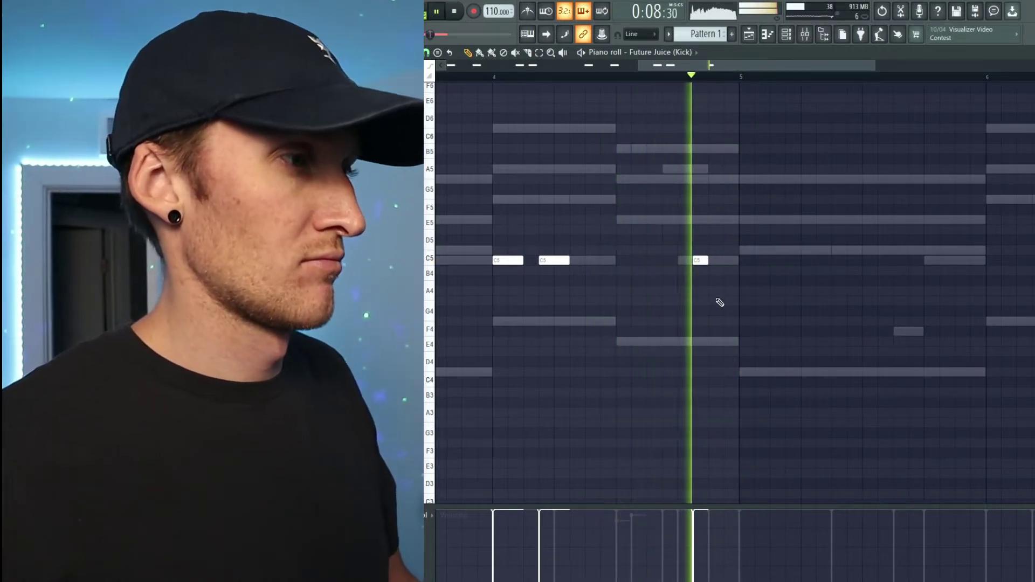
{"action": "left_click", "coordinate": [747, 261]}
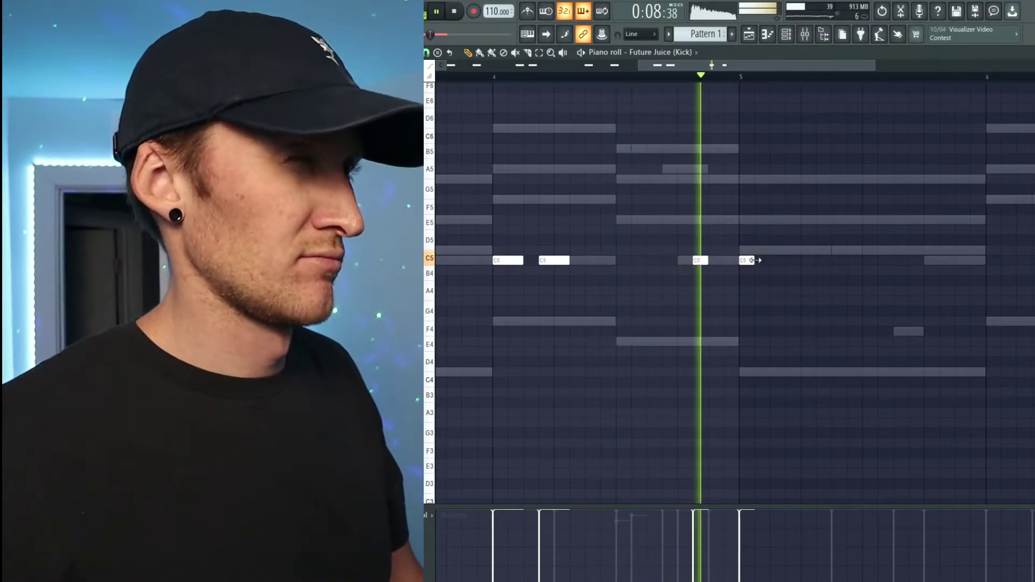
{"action": "left_click_drag", "start_coordinate": [754, 261], "coordinate": [770, 262]}
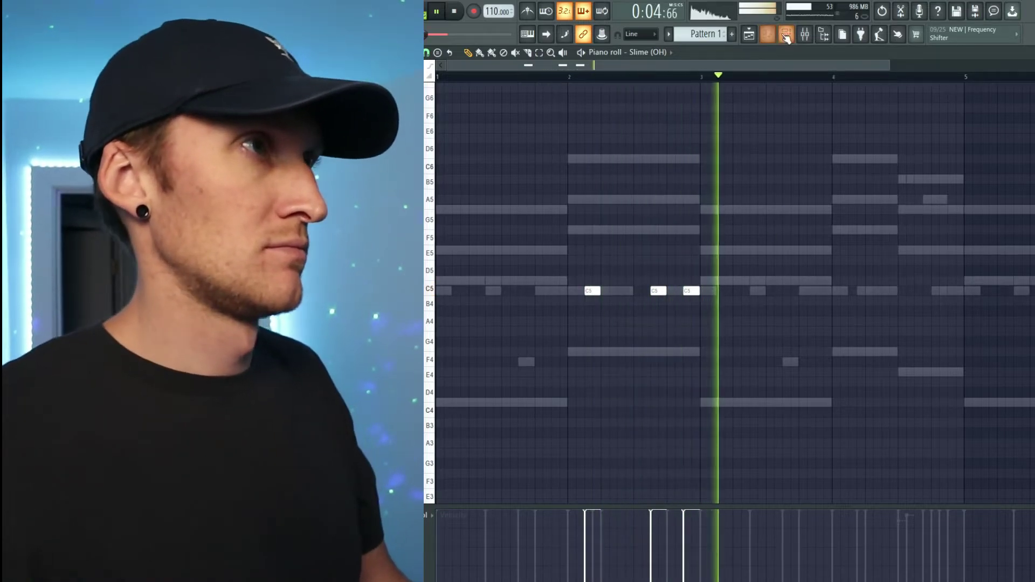
Check the Slime (OH) channel in the channel rack and duplicate its three C5 notes from bar 2 to the matching places in bar 4.
{"action": "left_click", "coordinate": [786, 35]}
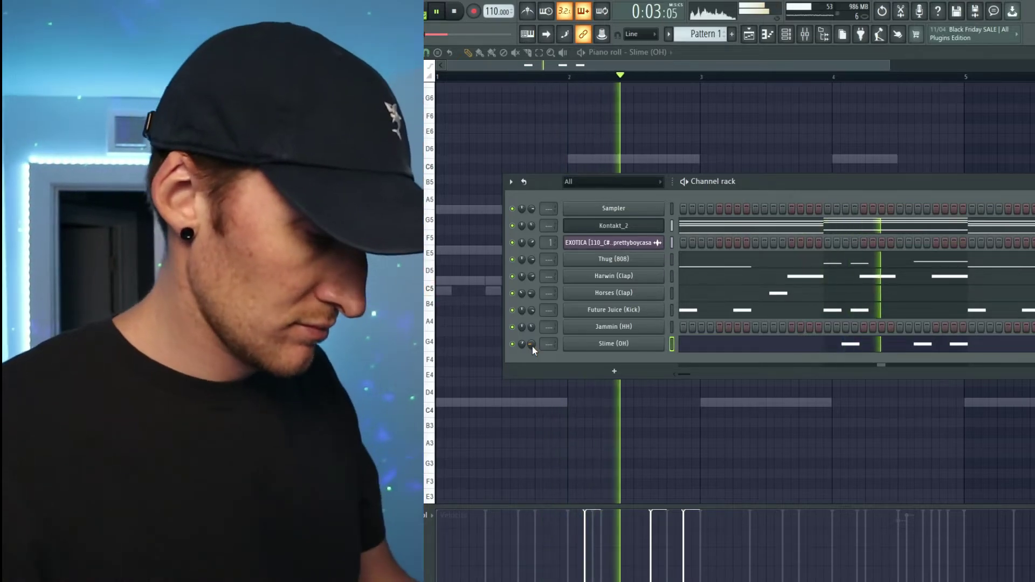
{"action": "left_click", "coordinate": [561, 420]}
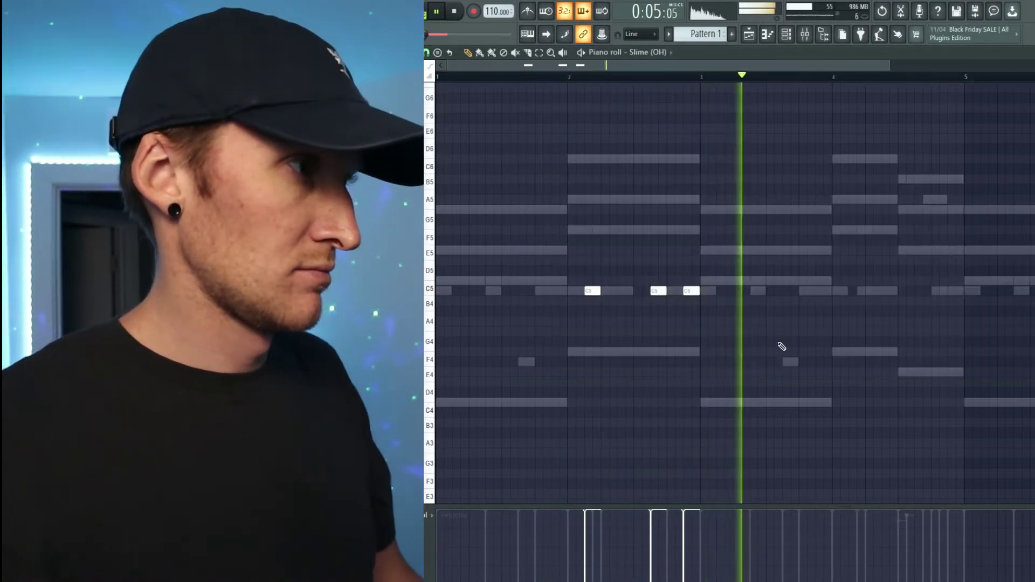
{"action": "left_click_drag", "start_coordinate": [741, 347], "coordinate": [803, 324]}
{"action": "left_click", "coordinate": [697, 327], "text": "ctrl"}
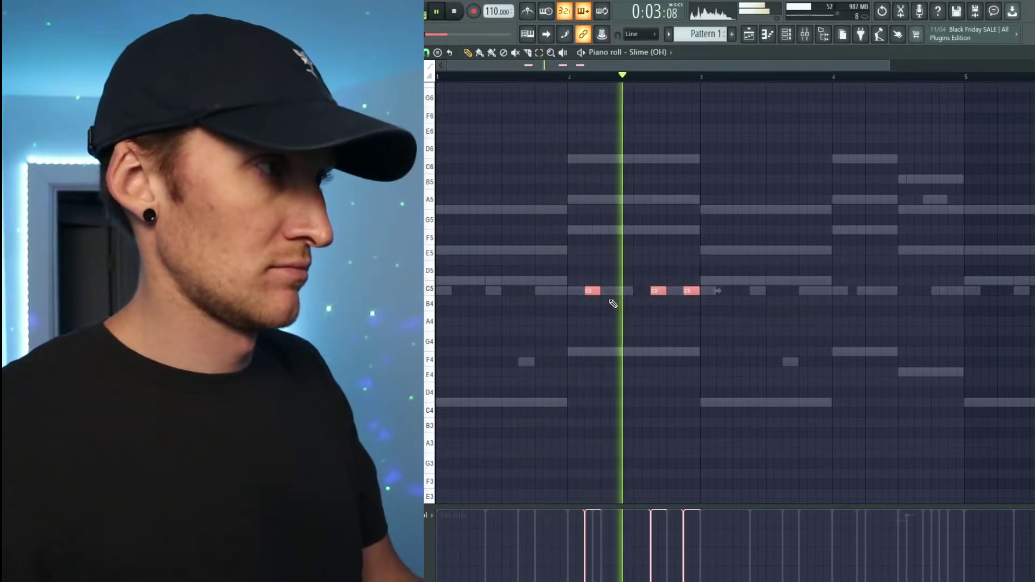
{"action": "left_click_drag", "start_coordinate": [592, 292], "coordinate": [865, 276]}
{"action": "left_click", "coordinate": [857, 273]}
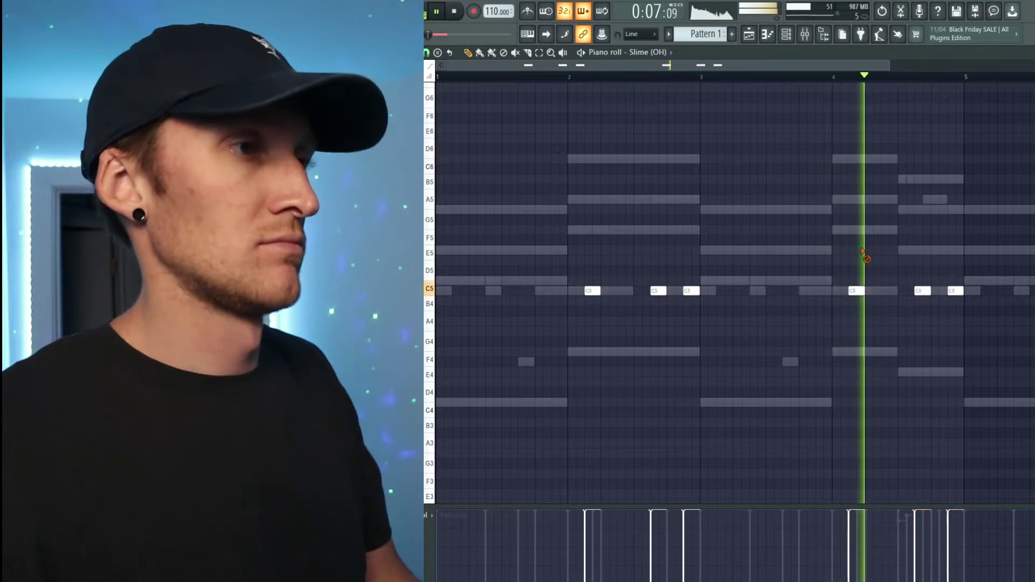
{"action": "scroll", "coordinate": [863, 81], "scroll_direction": "down", "scroll_amount": 3}
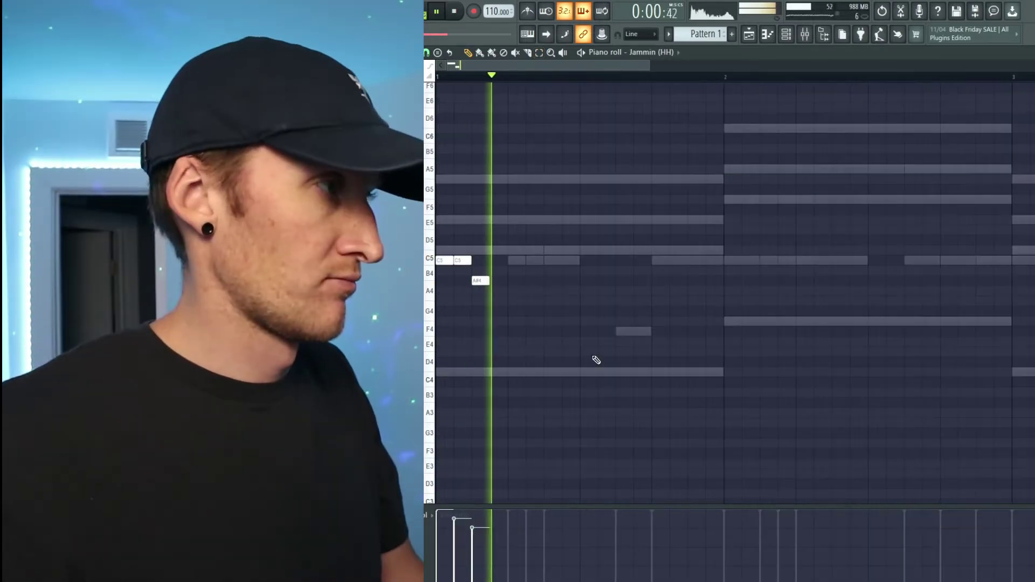
Add a short C5 note in the middle of bar 1 of the Jammin (HH) part and play the pattern.
{"action": "scroll", "coordinate": [596, 345], "scroll_direction": "down", "scroll_amount": 3}
{"action": "scroll", "coordinate": [598, 330], "scroll_direction": "up", "scroll_amount": 3}
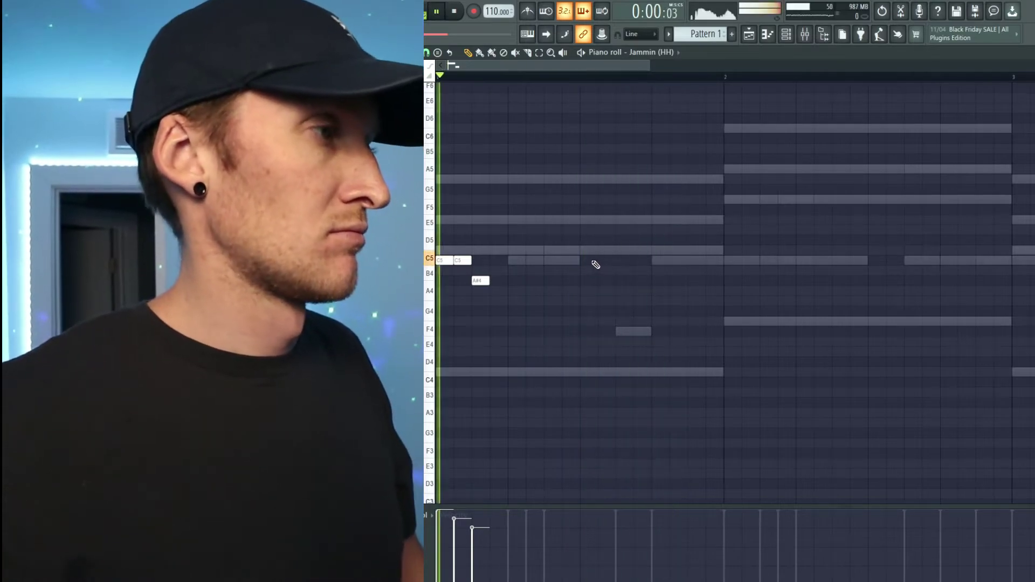
{"action": "left_click", "coordinate": [621, 261]}
{"action": "key", "text": "space"}
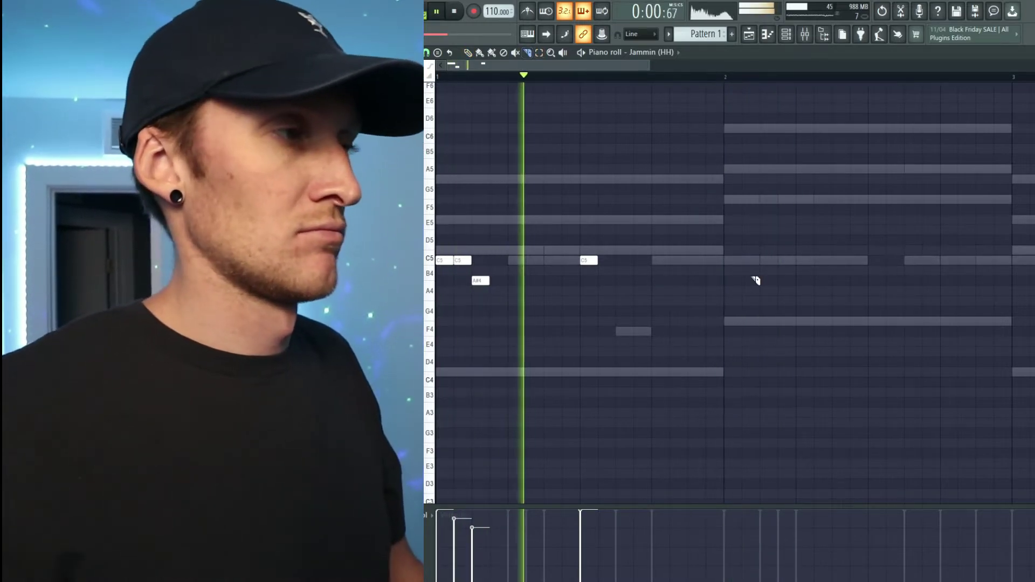
{"action": "key", "text": "space"}
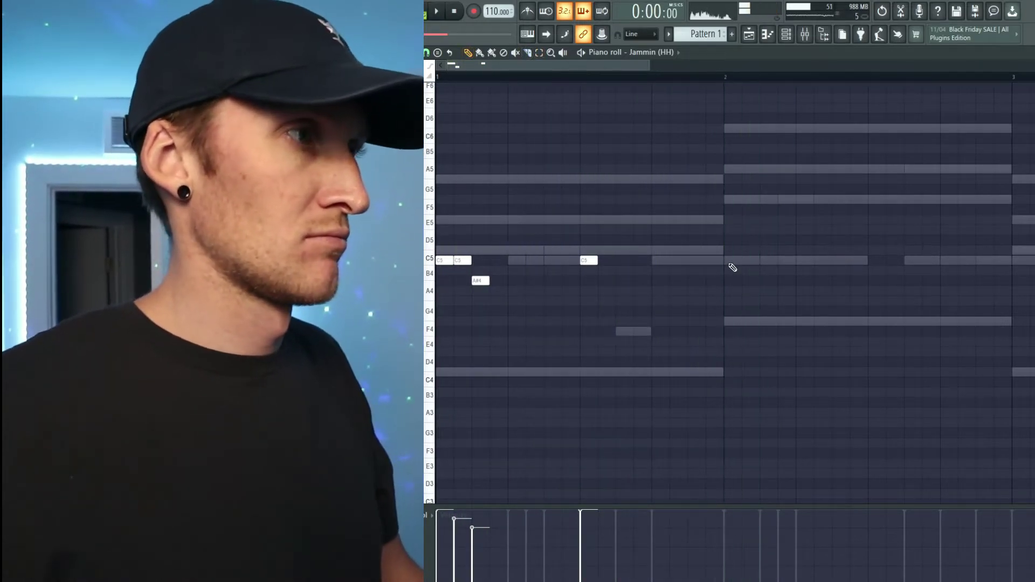
Add evenly spaced short C5 hi-hat notes at the start of bar 2, with the third raised to full velocity.
{"action": "left_click", "coordinate": [767, 261]}
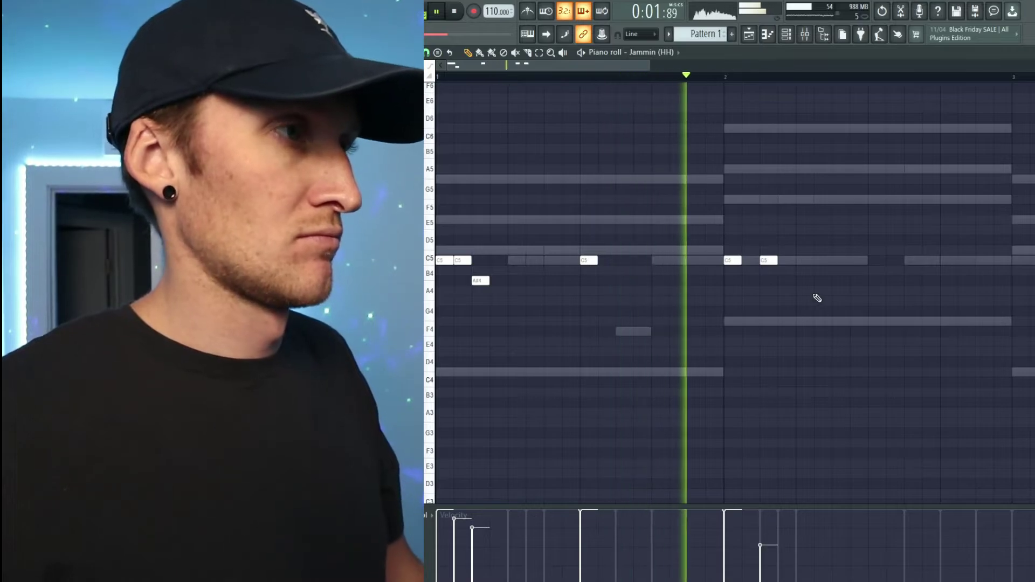
{"action": "left_click", "coordinate": [805, 261]}
{"action": "left_click_drag", "start_coordinate": [811, 541], "coordinate": [815, 510]}
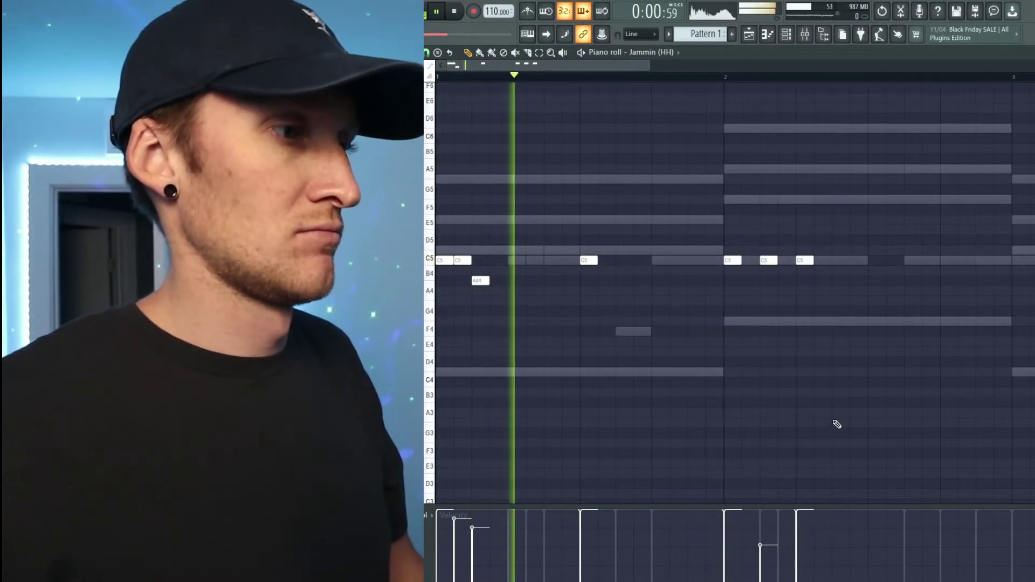
{"action": "scroll", "coordinate": [834, 80], "scroll_direction": "down", "scroll_amount": 3}
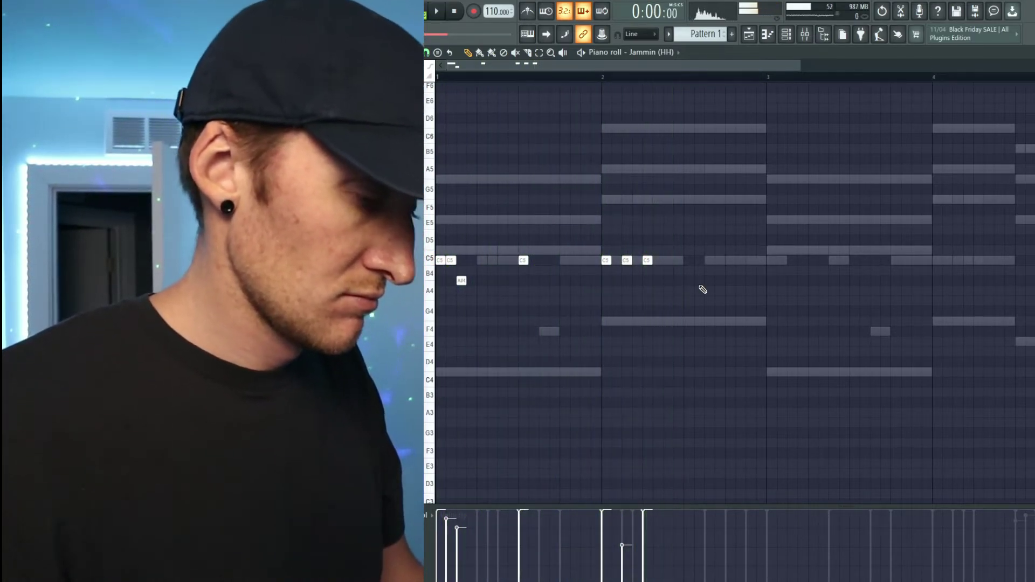
Duplicate the three C5 hi-hat notes at the start of bar 2 into the second half of that bar.
{"action": "left_click_drag", "start_coordinate": [672, 288], "coordinate": [624, 247]}
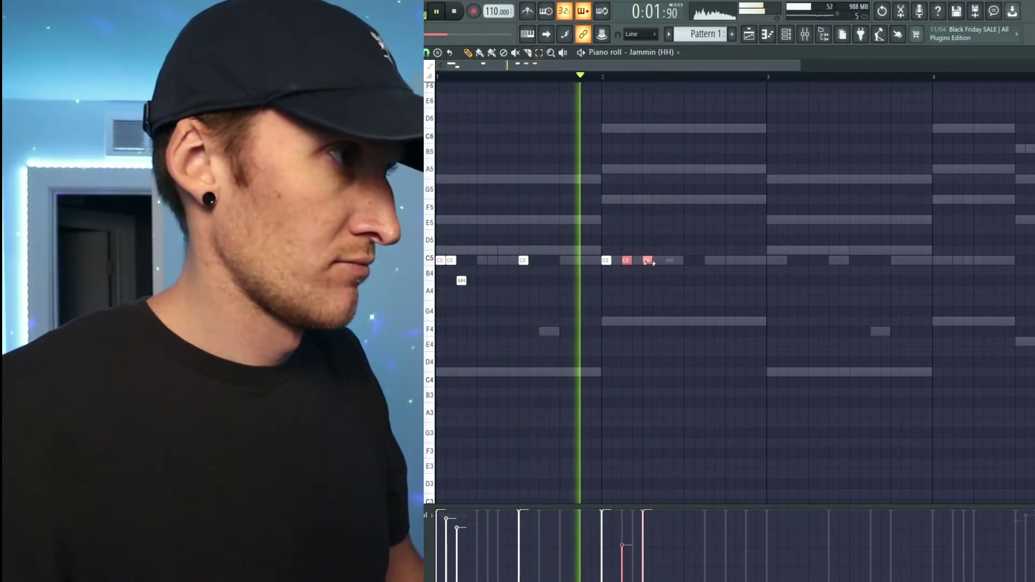
{"action": "left_click_drag", "start_coordinate": [675, 285], "coordinate": [623, 249]}
{"action": "left_click_drag", "start_coordinate": [697, 315], "coordinate": [580, 227]}
{"action": "left_click_drag", "start_coordinate": [606, 260], "coordinate": [681, 262]}
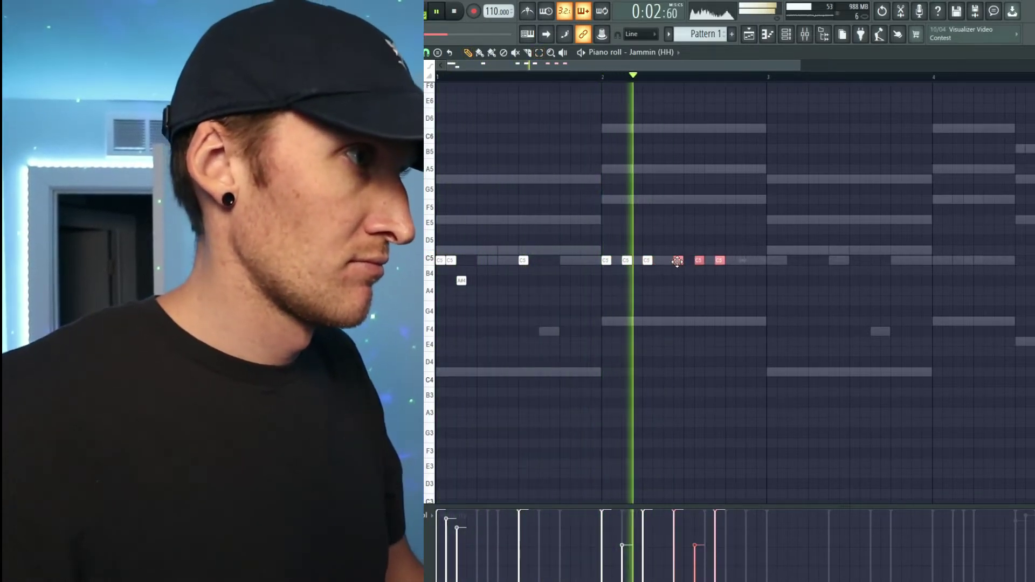
{"action": "left_click", "coordinate": [697, 304]}
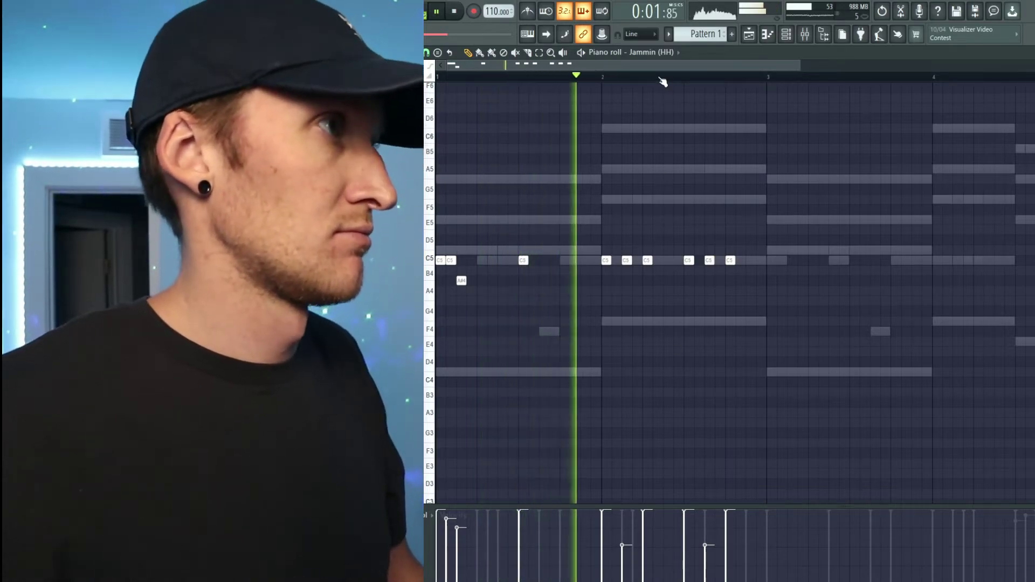
{"action": "scroll", "coordinate": [663, 82], "scroll_direction": "up", "scroll_amount": 3}
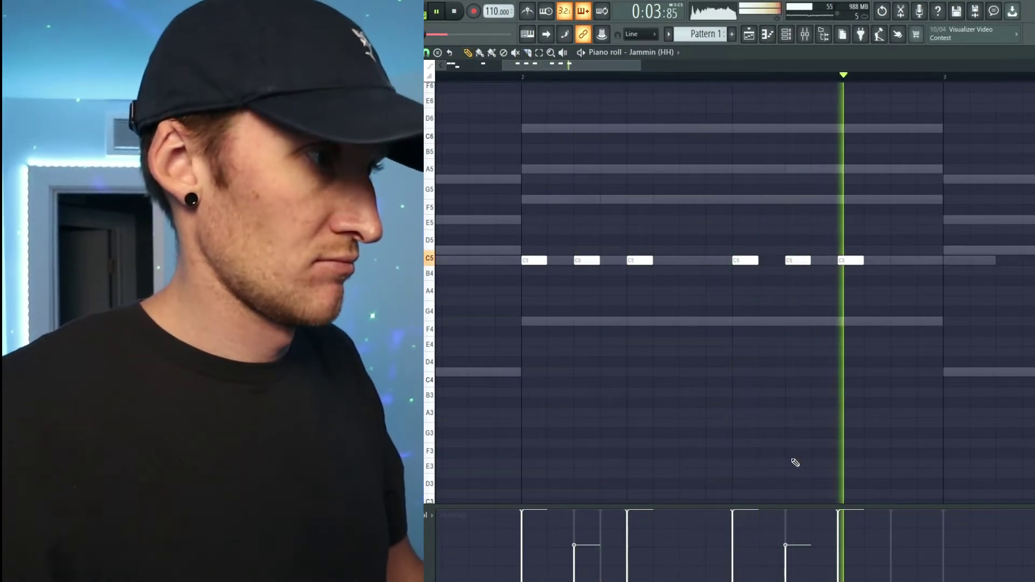
{"action": "key", "text": "space"}
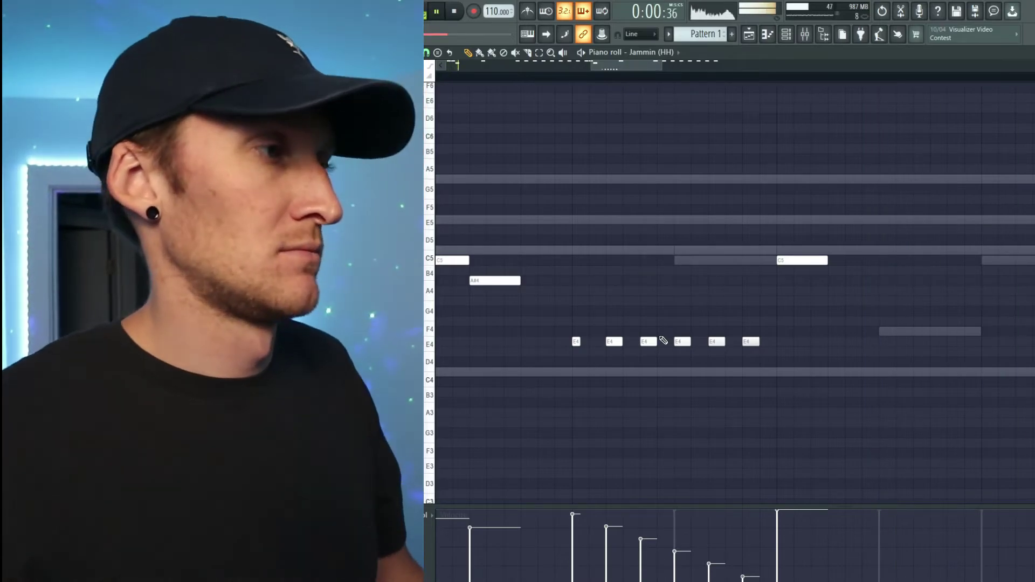
Raise the six-note E4 hi-hat roll in bar 3 to F#4 and add in-between C5 notes after beats 2 and 4 of bar 2.
{"action": "left_click_drag", "start_coordinate": [555, 328], "coordinate": [814, 367]}
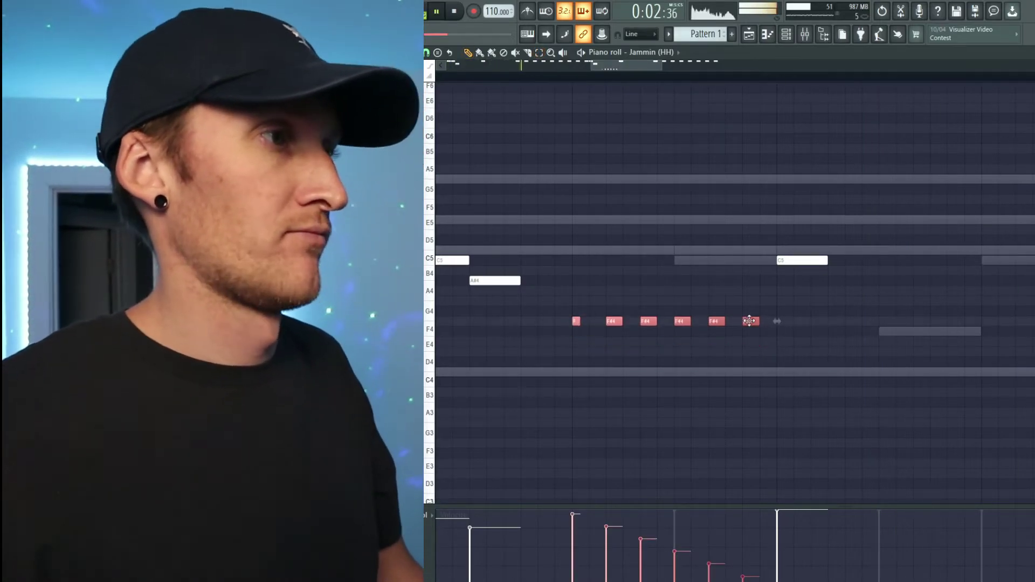
{"action": "scroll", "coordinate": [728, 81], "scroll_direction": "down", "scroll_amount": 5}
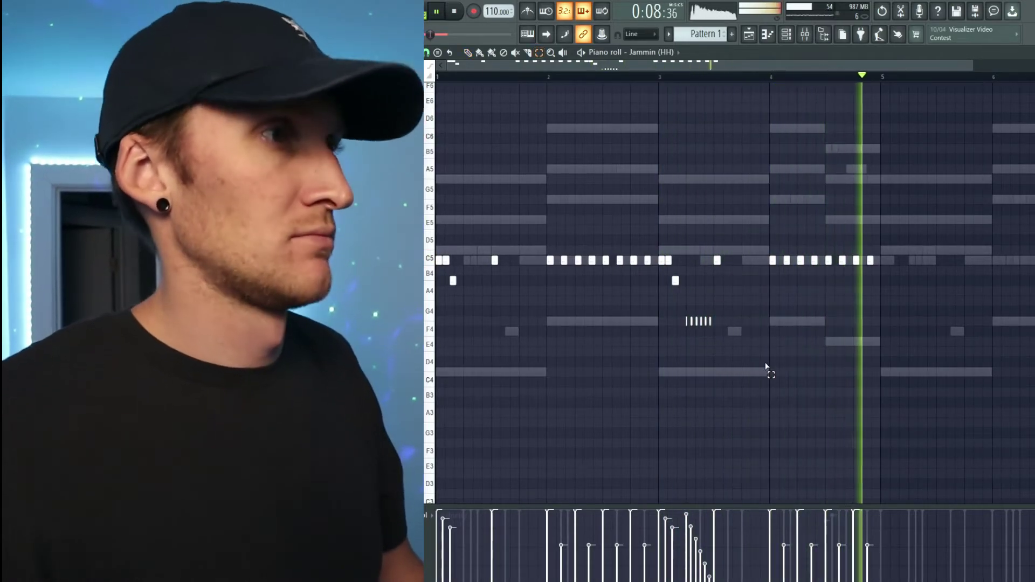
{"action": "scroll", "coordinate": [597, 261], "scroll_direction": "up", "scroll_amount": 3}
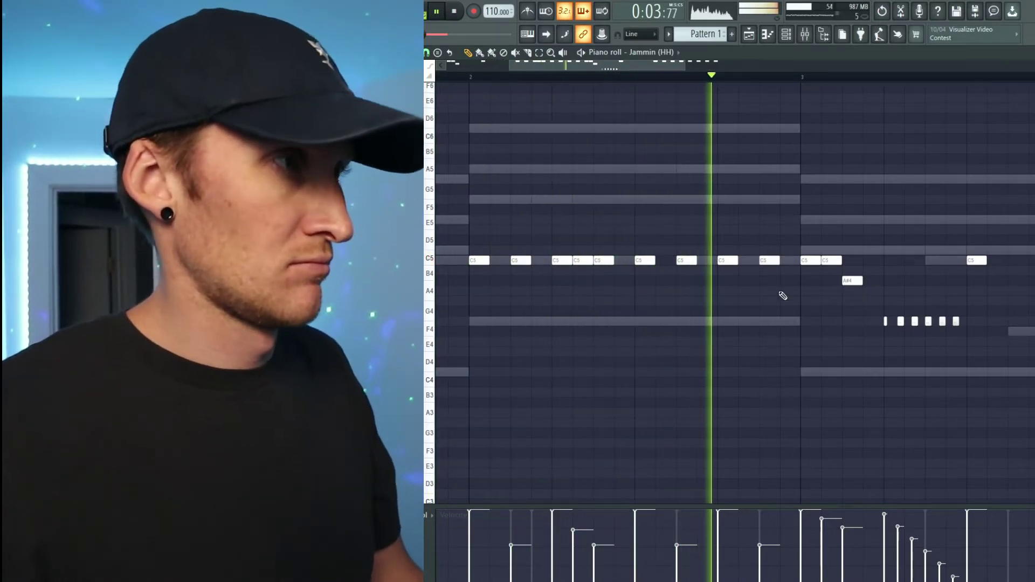
{"action": "key", "text": "space"}
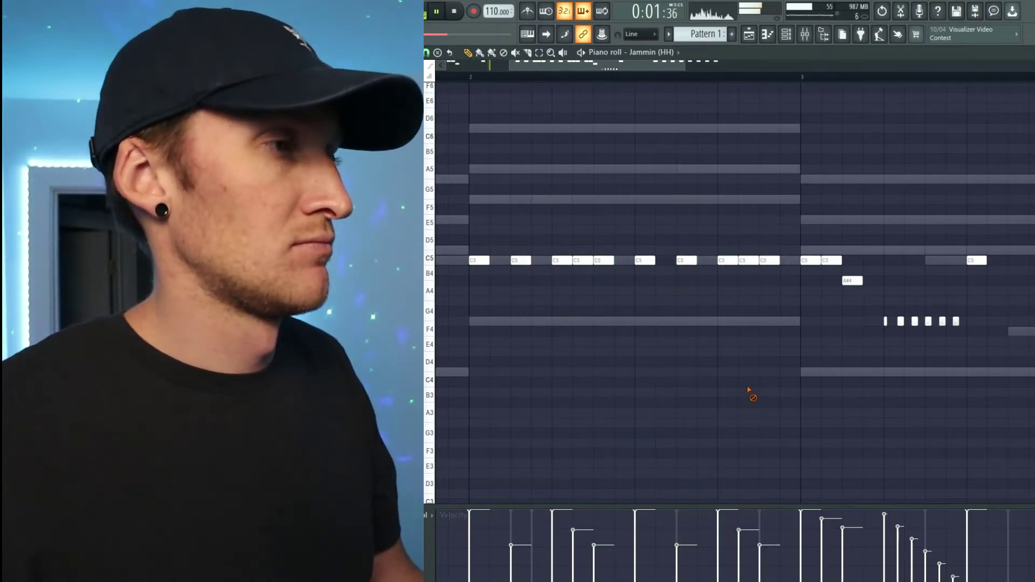